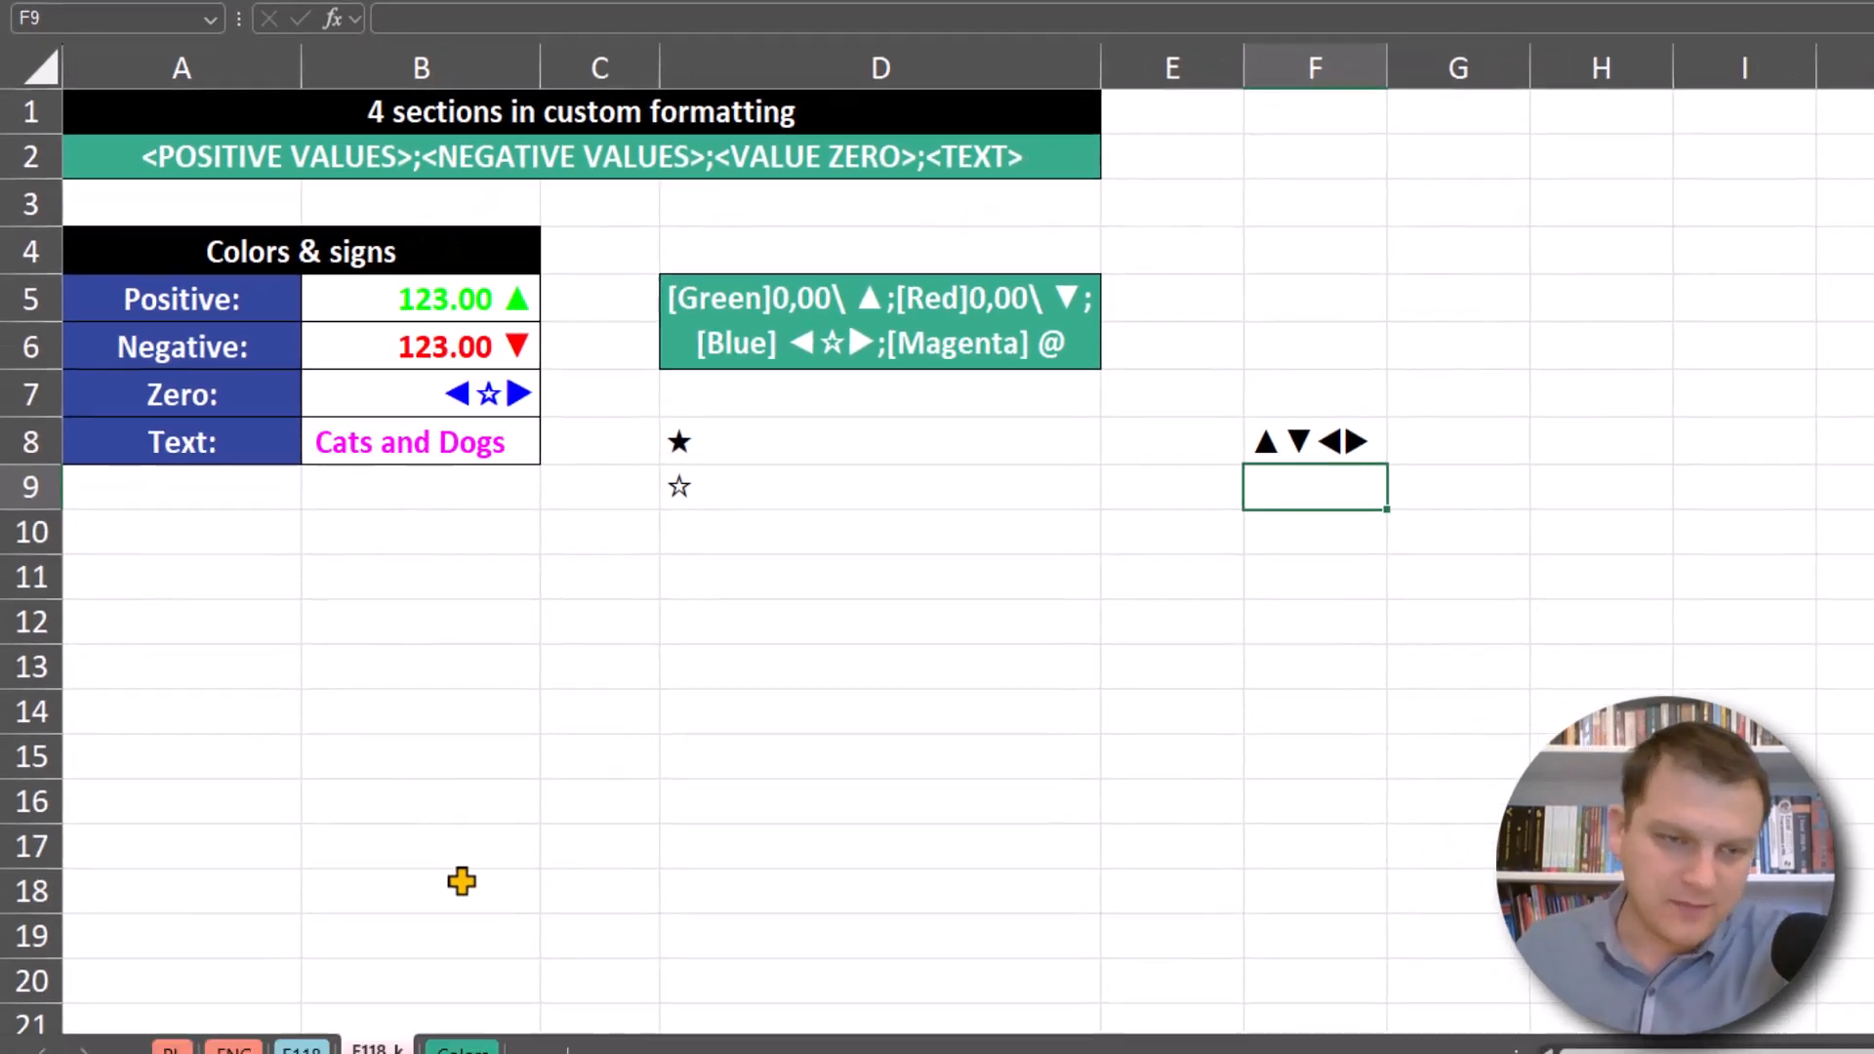
Examine the named color list and the numbered ColorX tables on white and grey backgrounds in the Colors sheet
click(452, 1050)
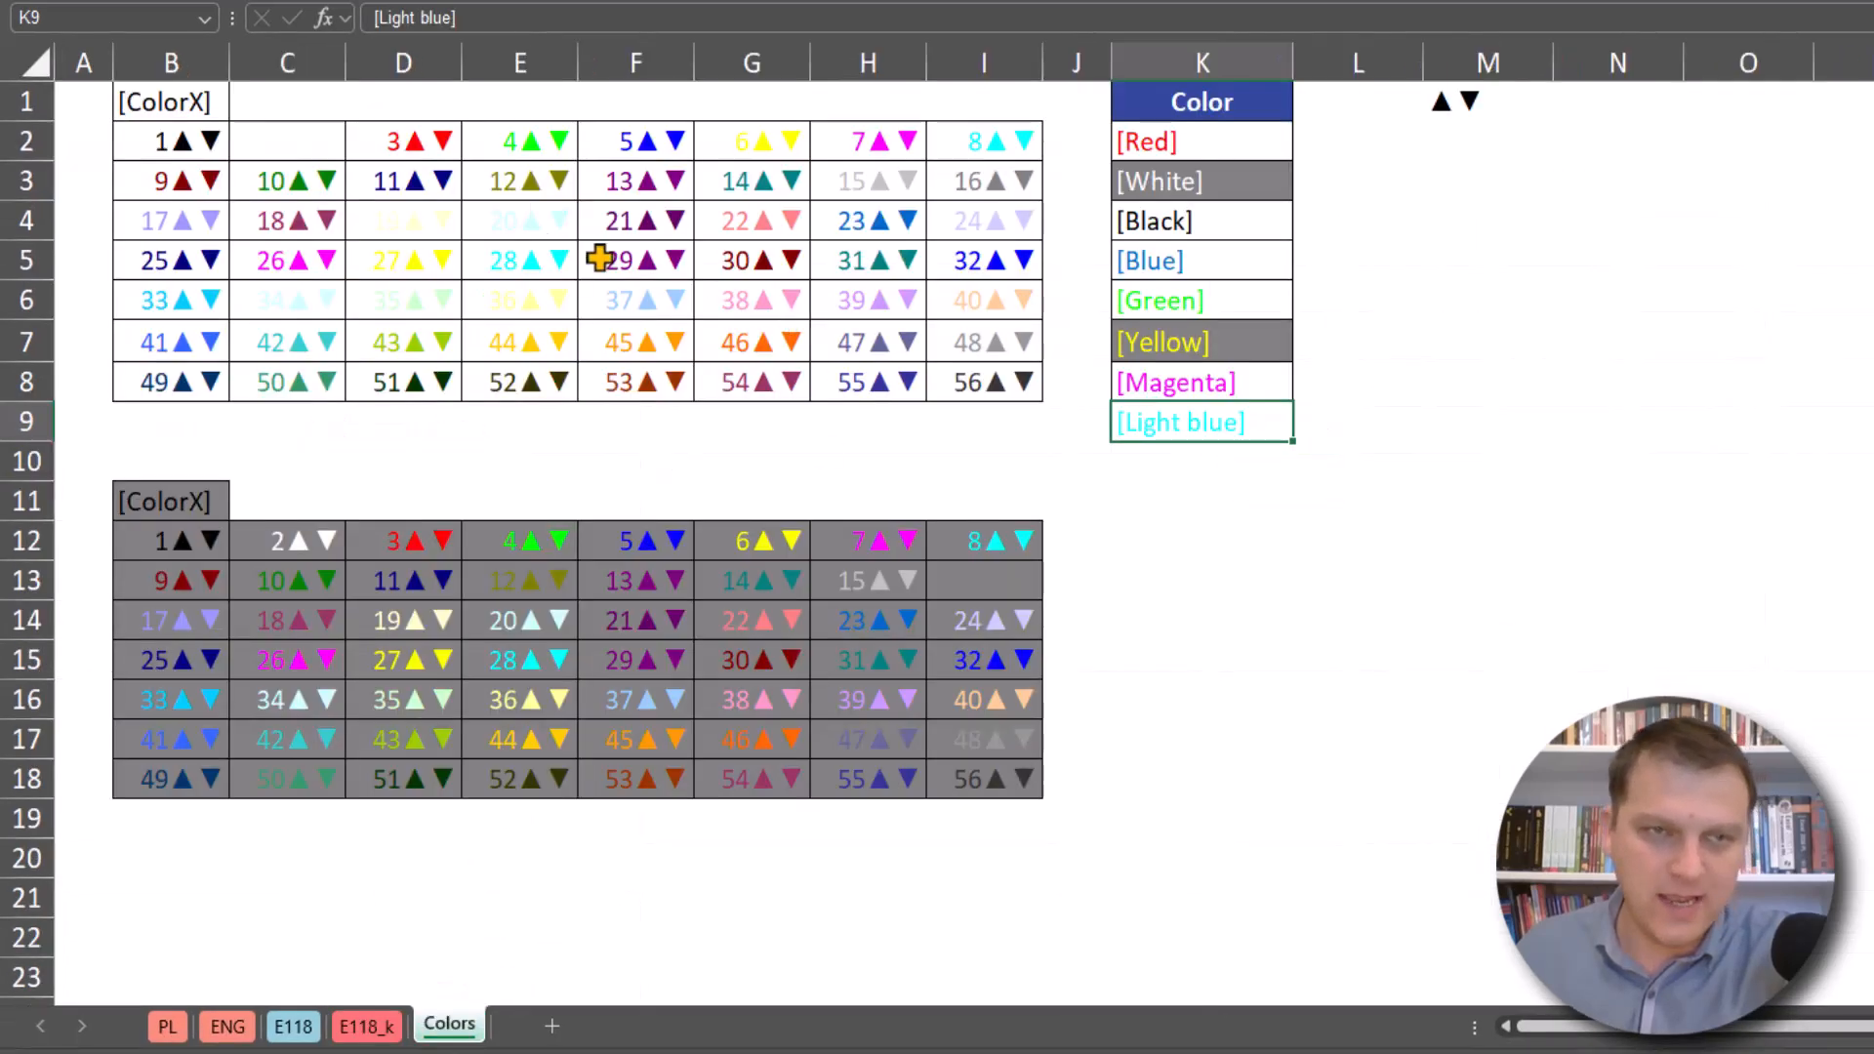
drag(1255, 143, 1237, 420)
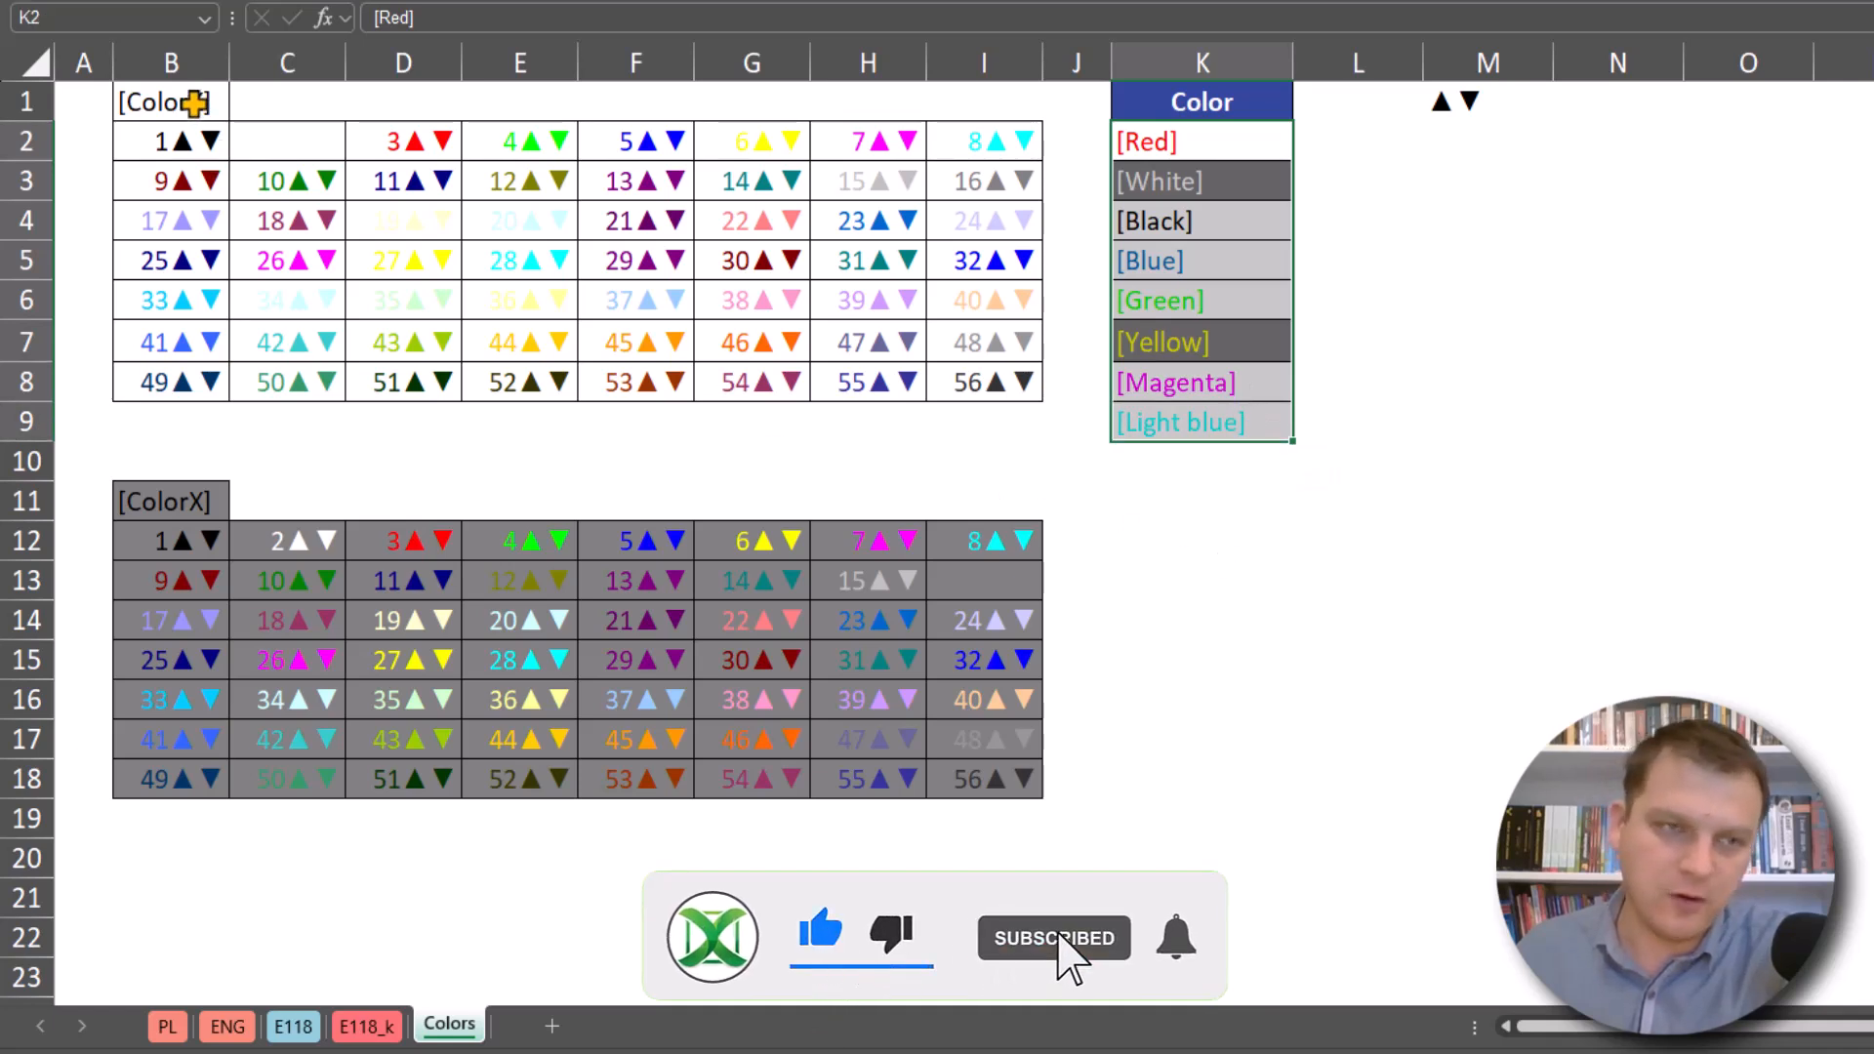
click(1005, 383)
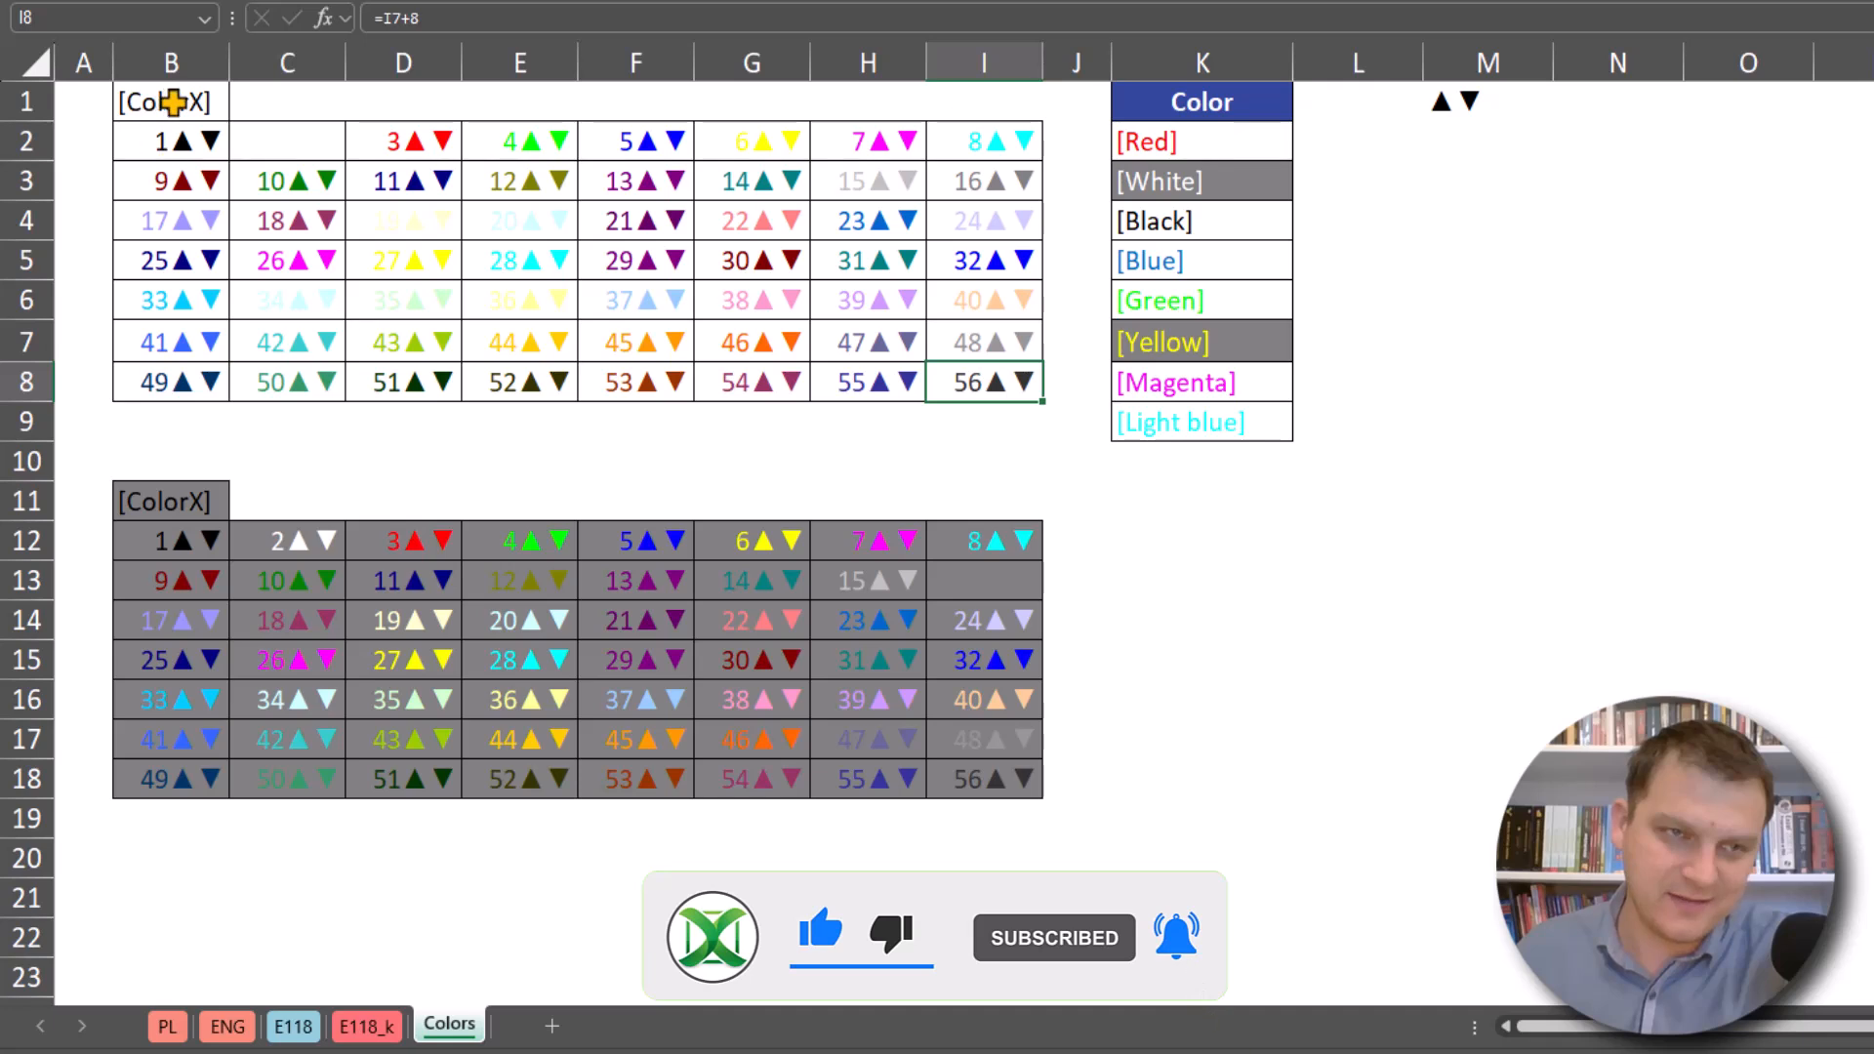
click(171, 97)
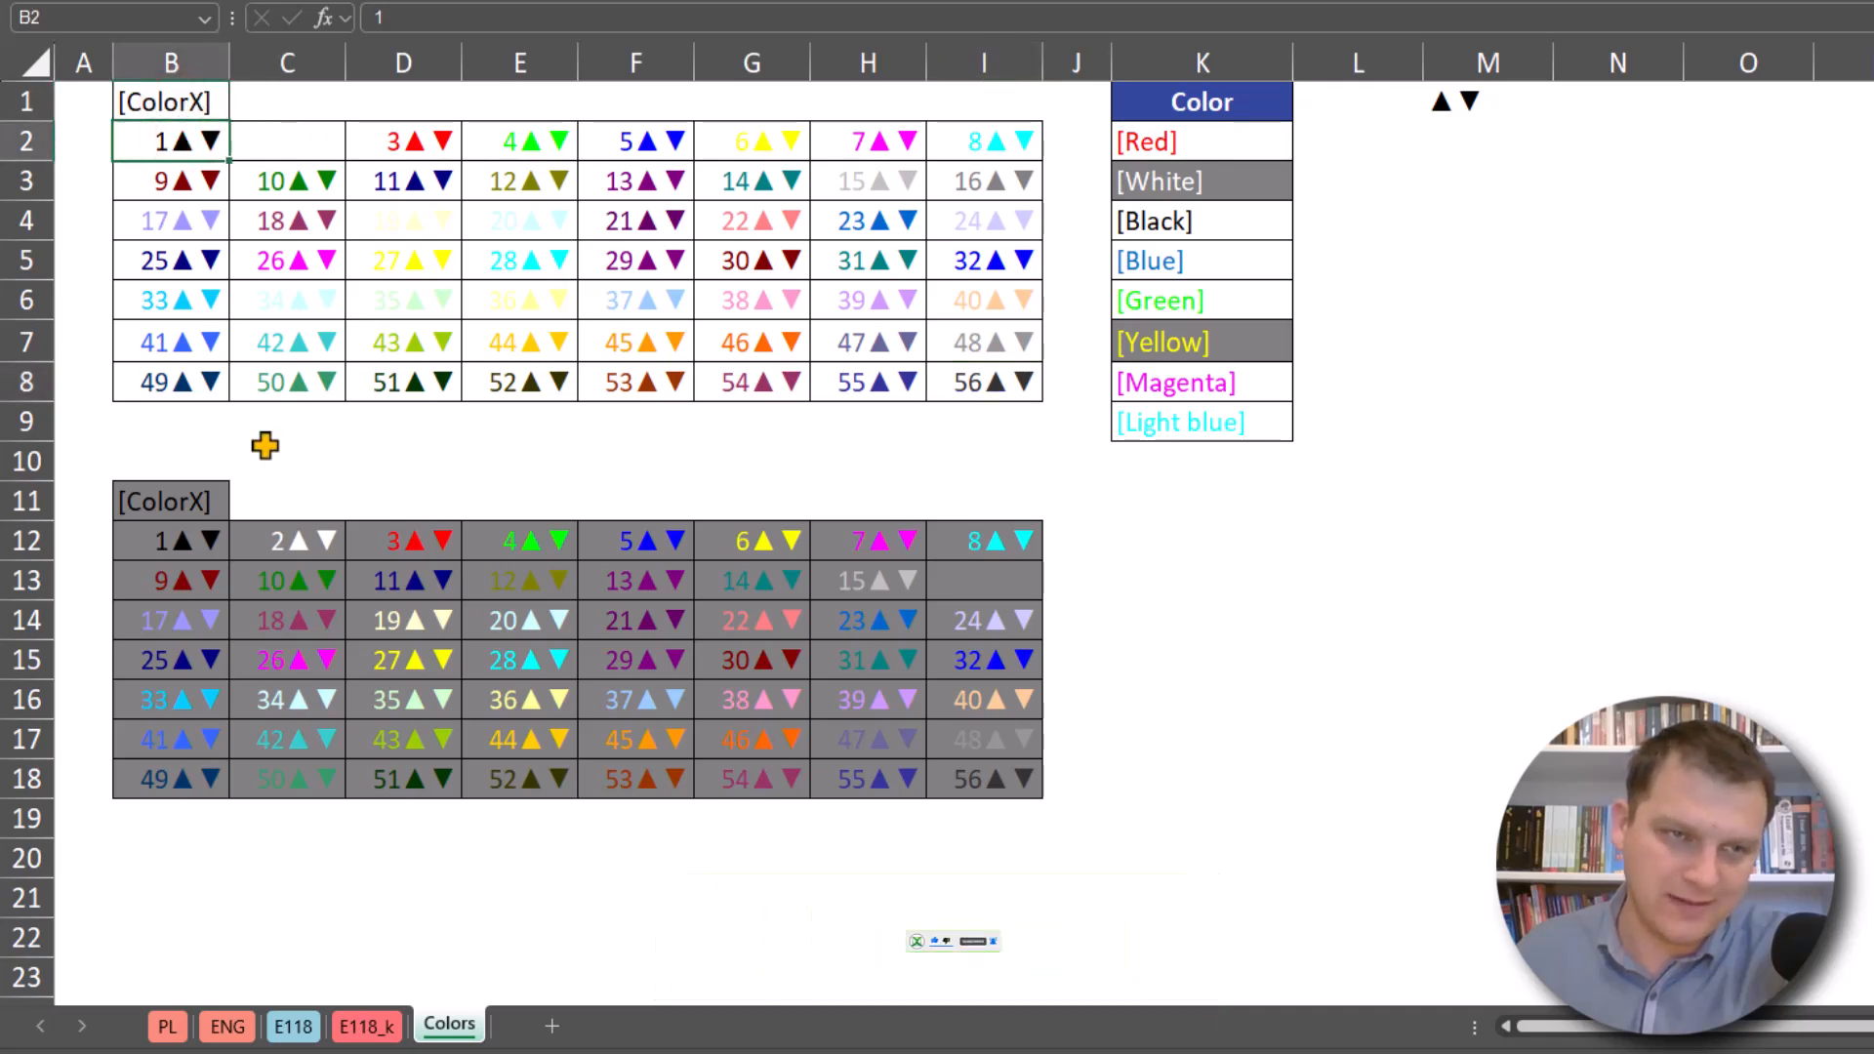
click(288, 551)
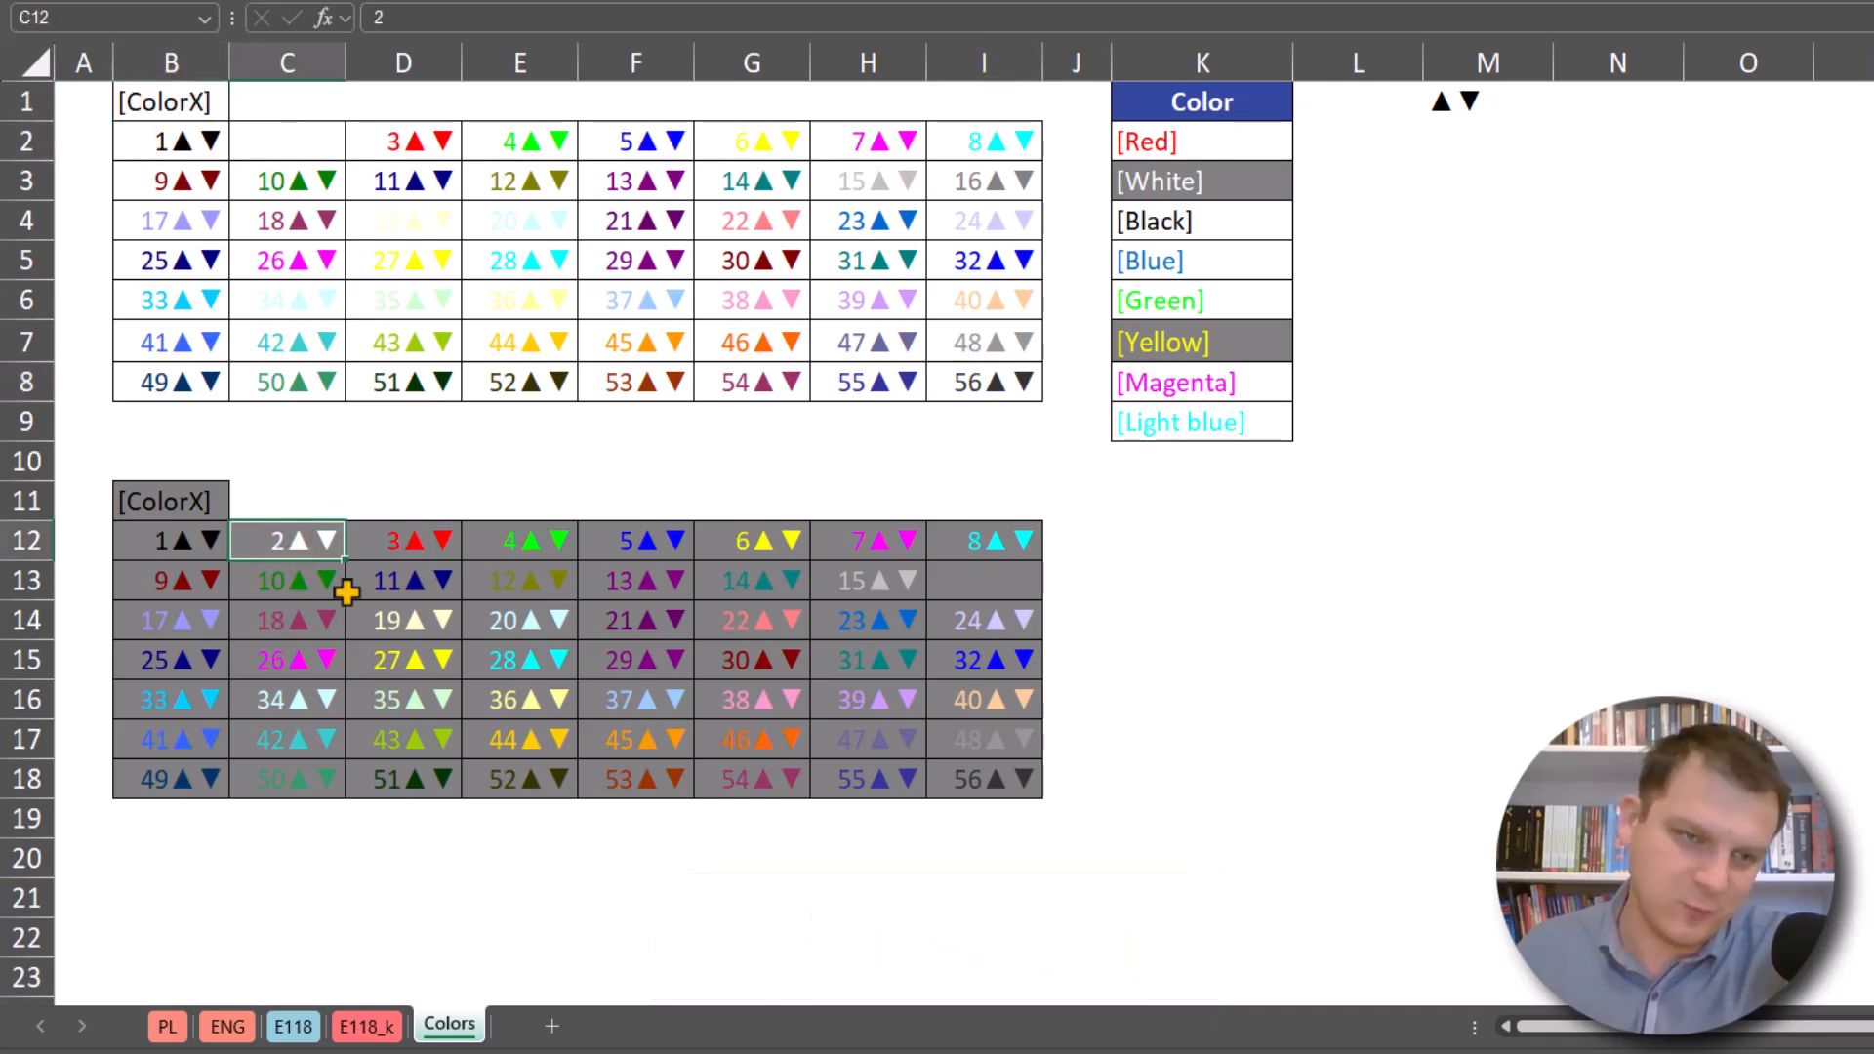
click(381, 625)
click(627, 701)
click(857, 751)
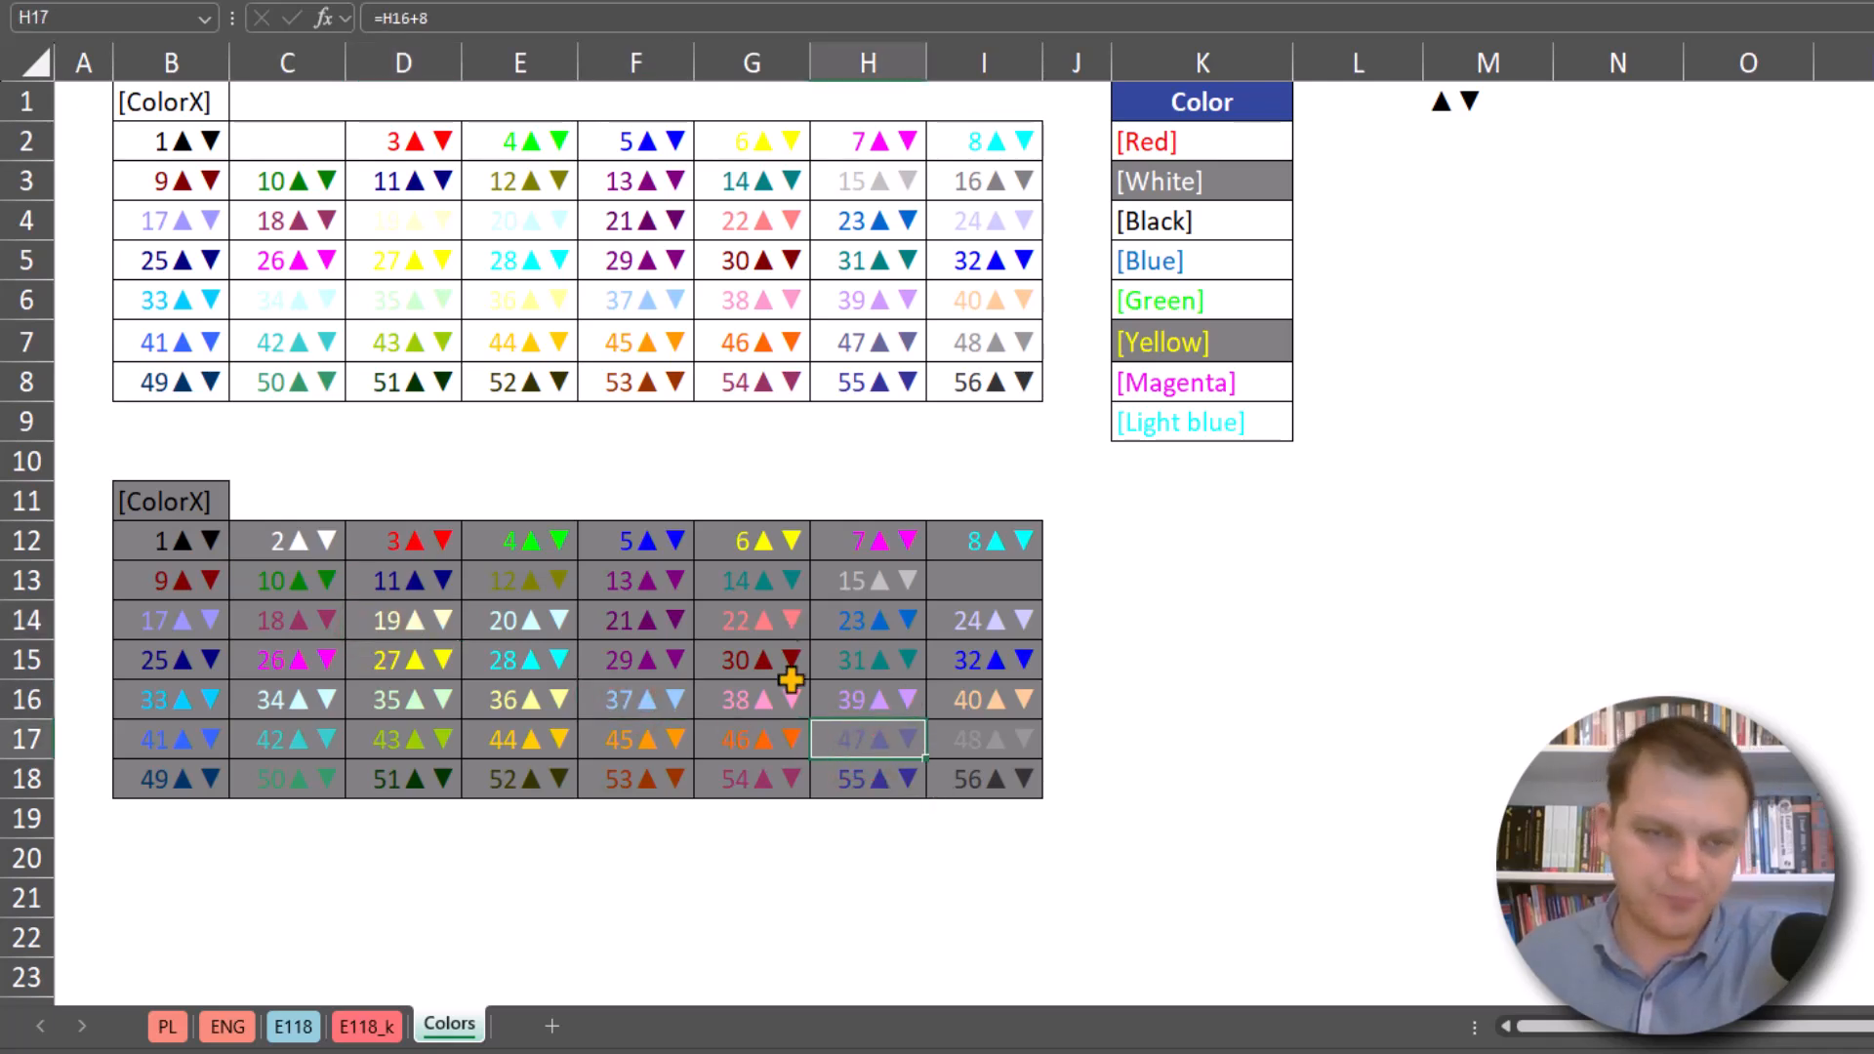
Inspect the UNICHAR formula and its number argument behind the filled star in cell D8 of sheet E118_k
click(365, 1030)
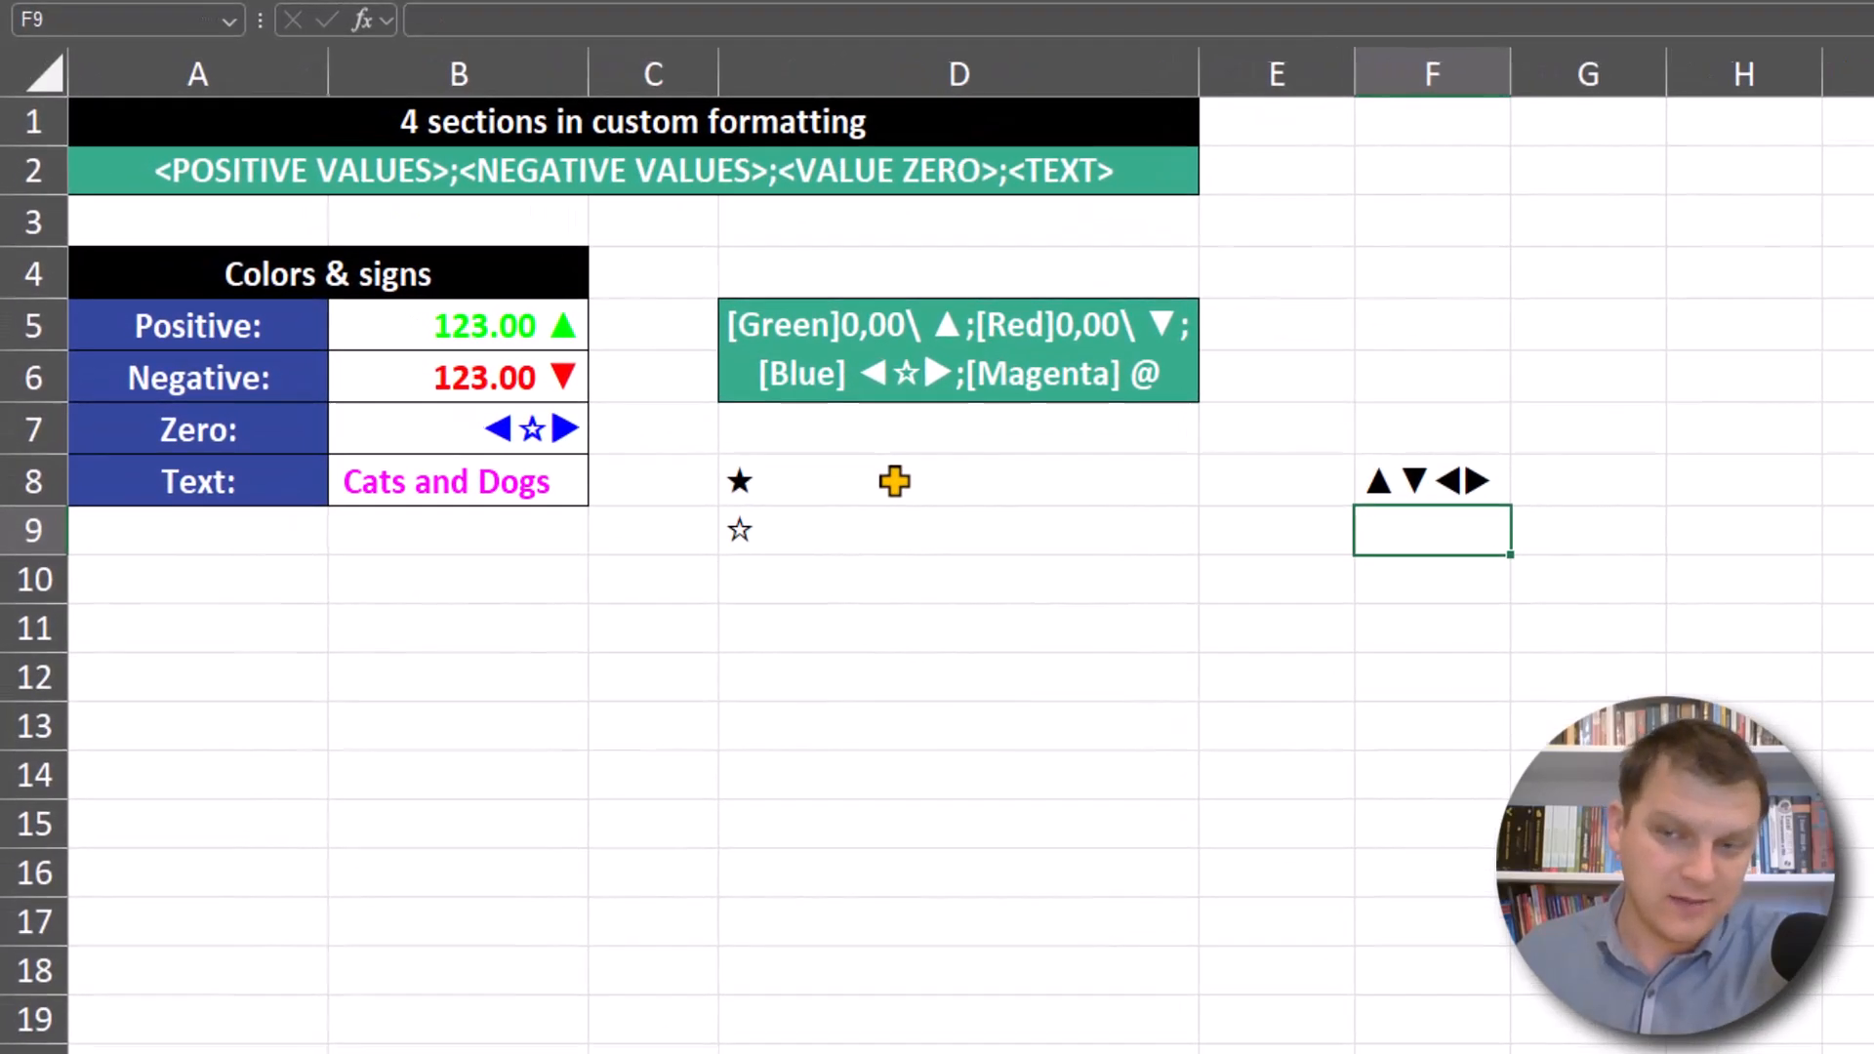
click(894, 480)
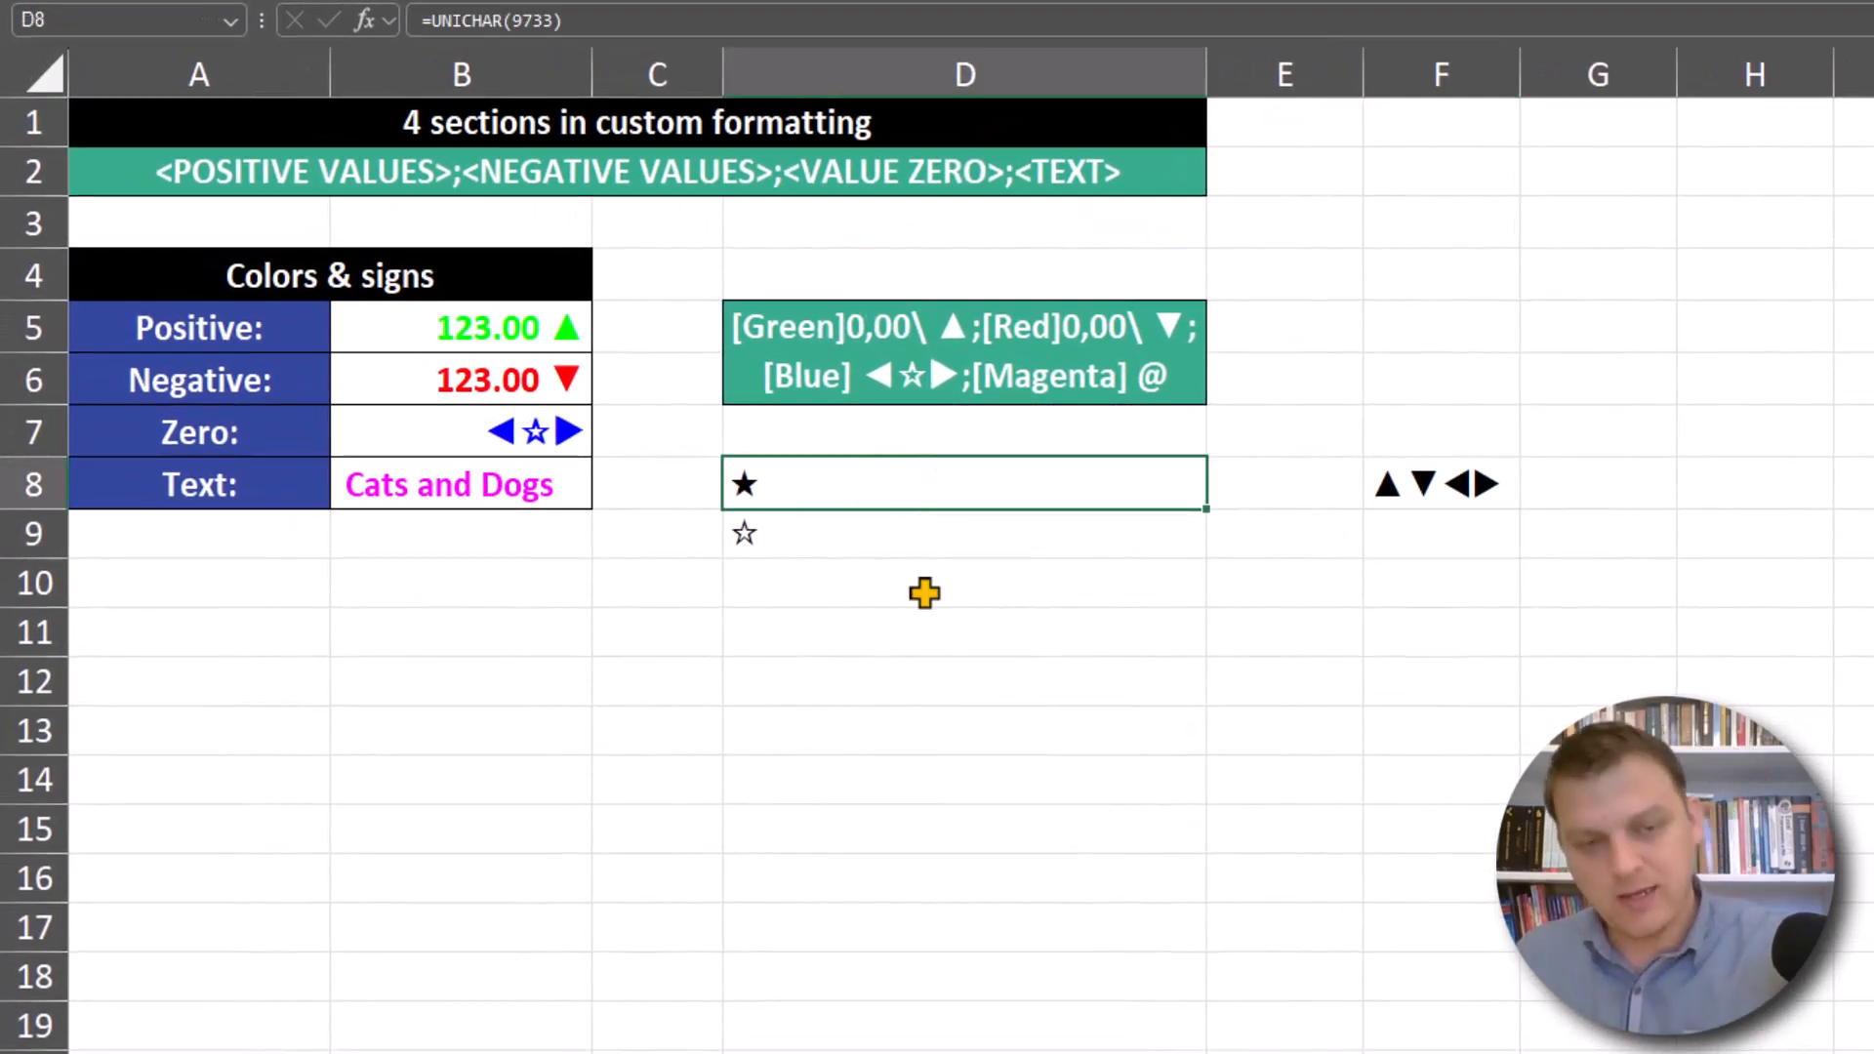
key(F2)
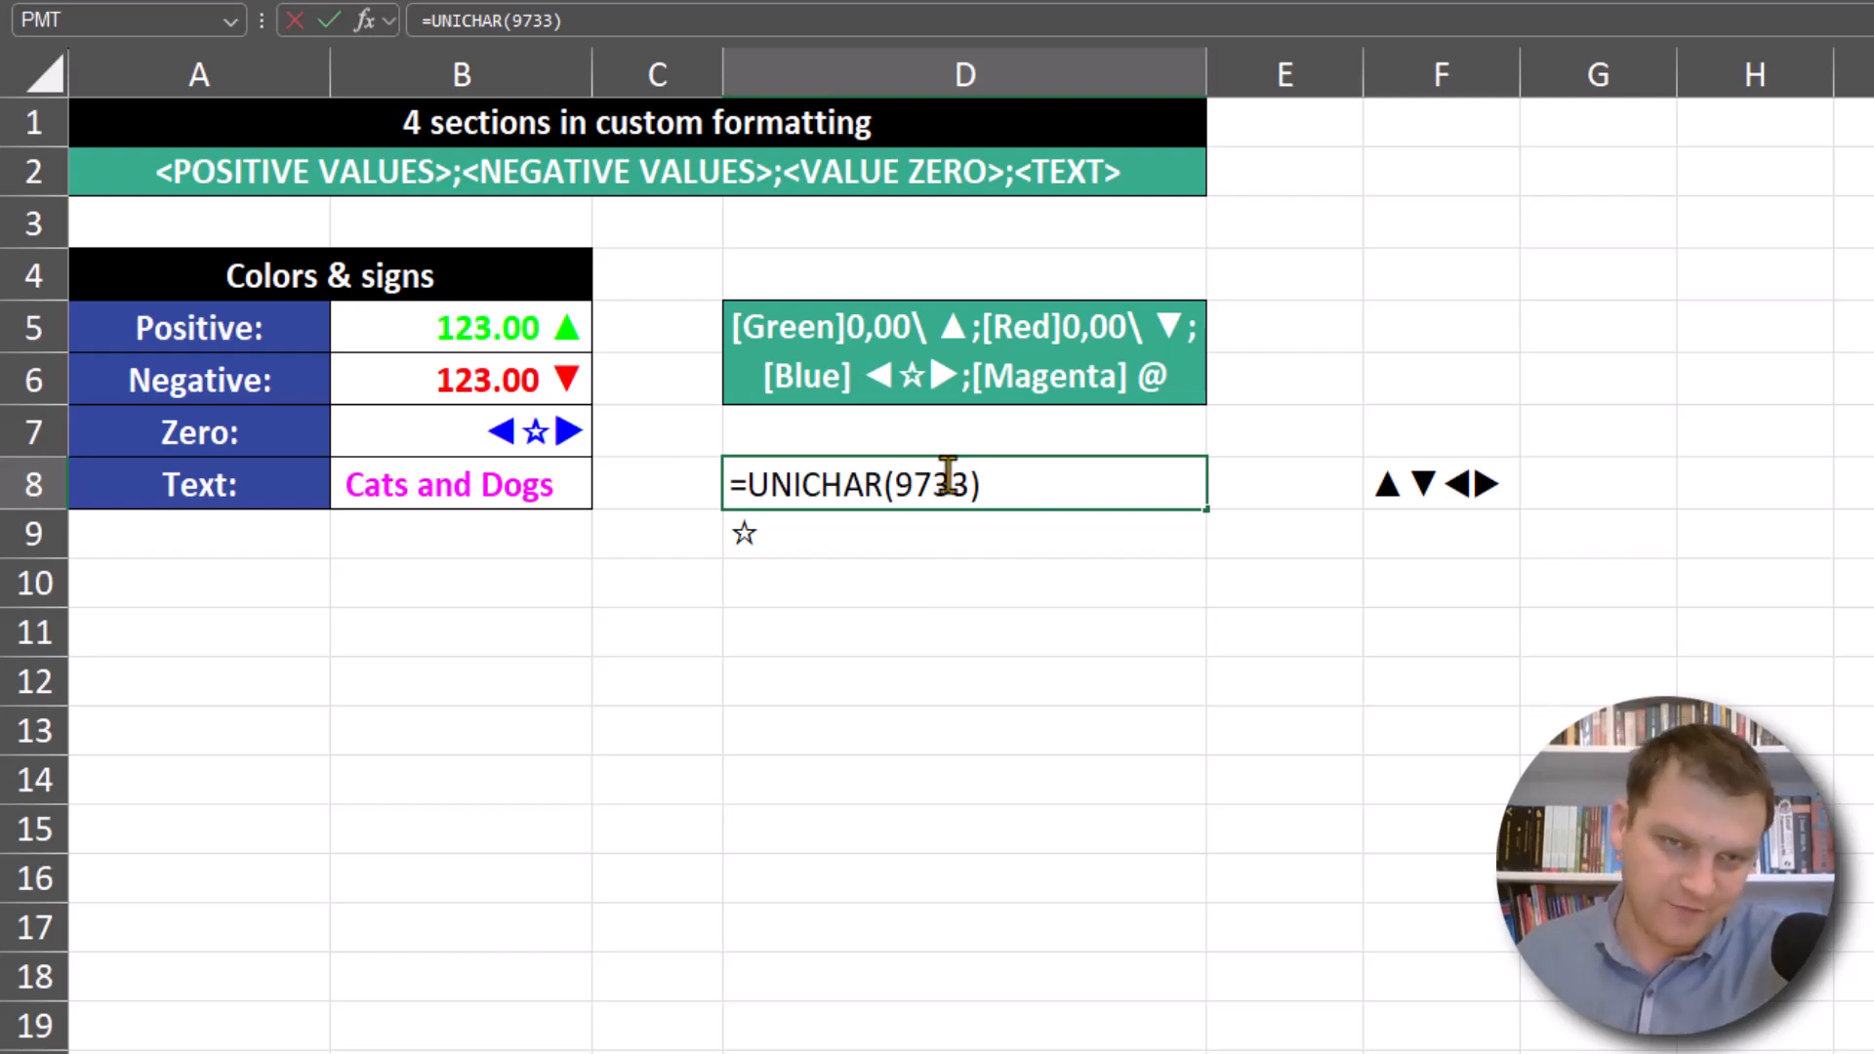
drag(894, 483, 973, 483)
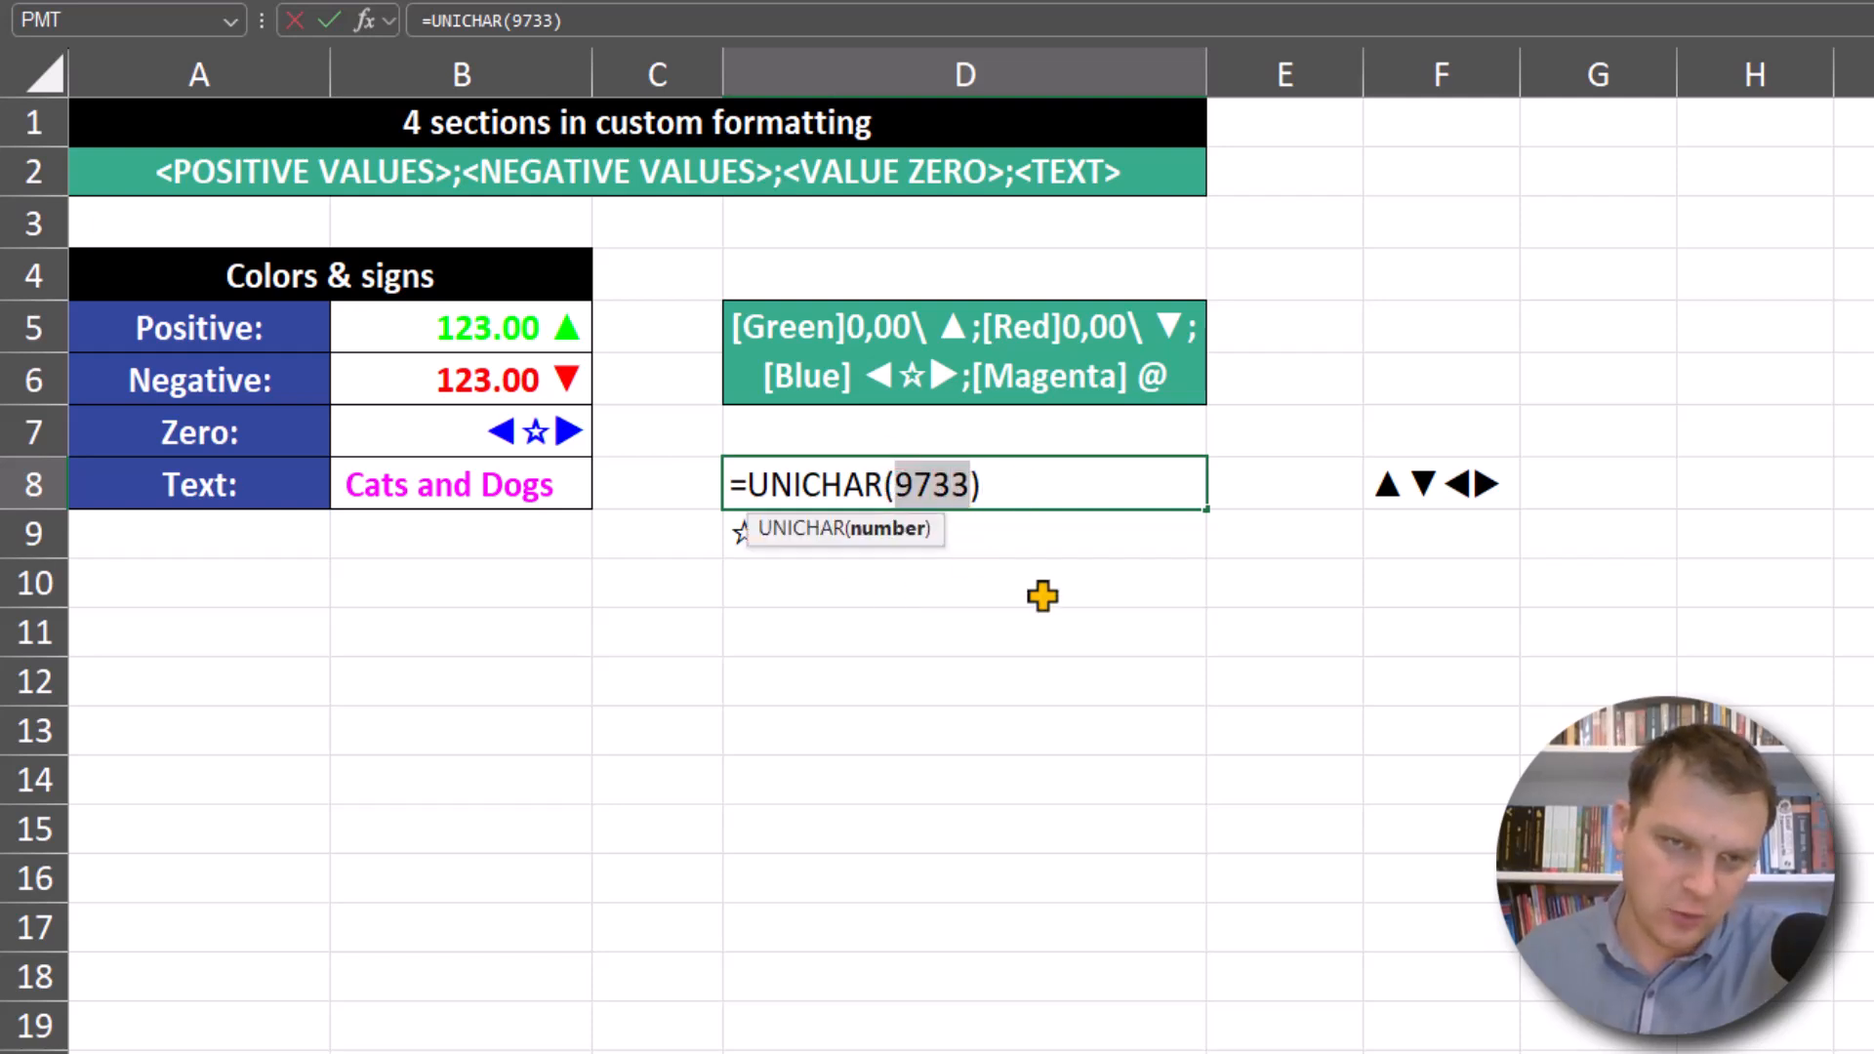
key(Escape)
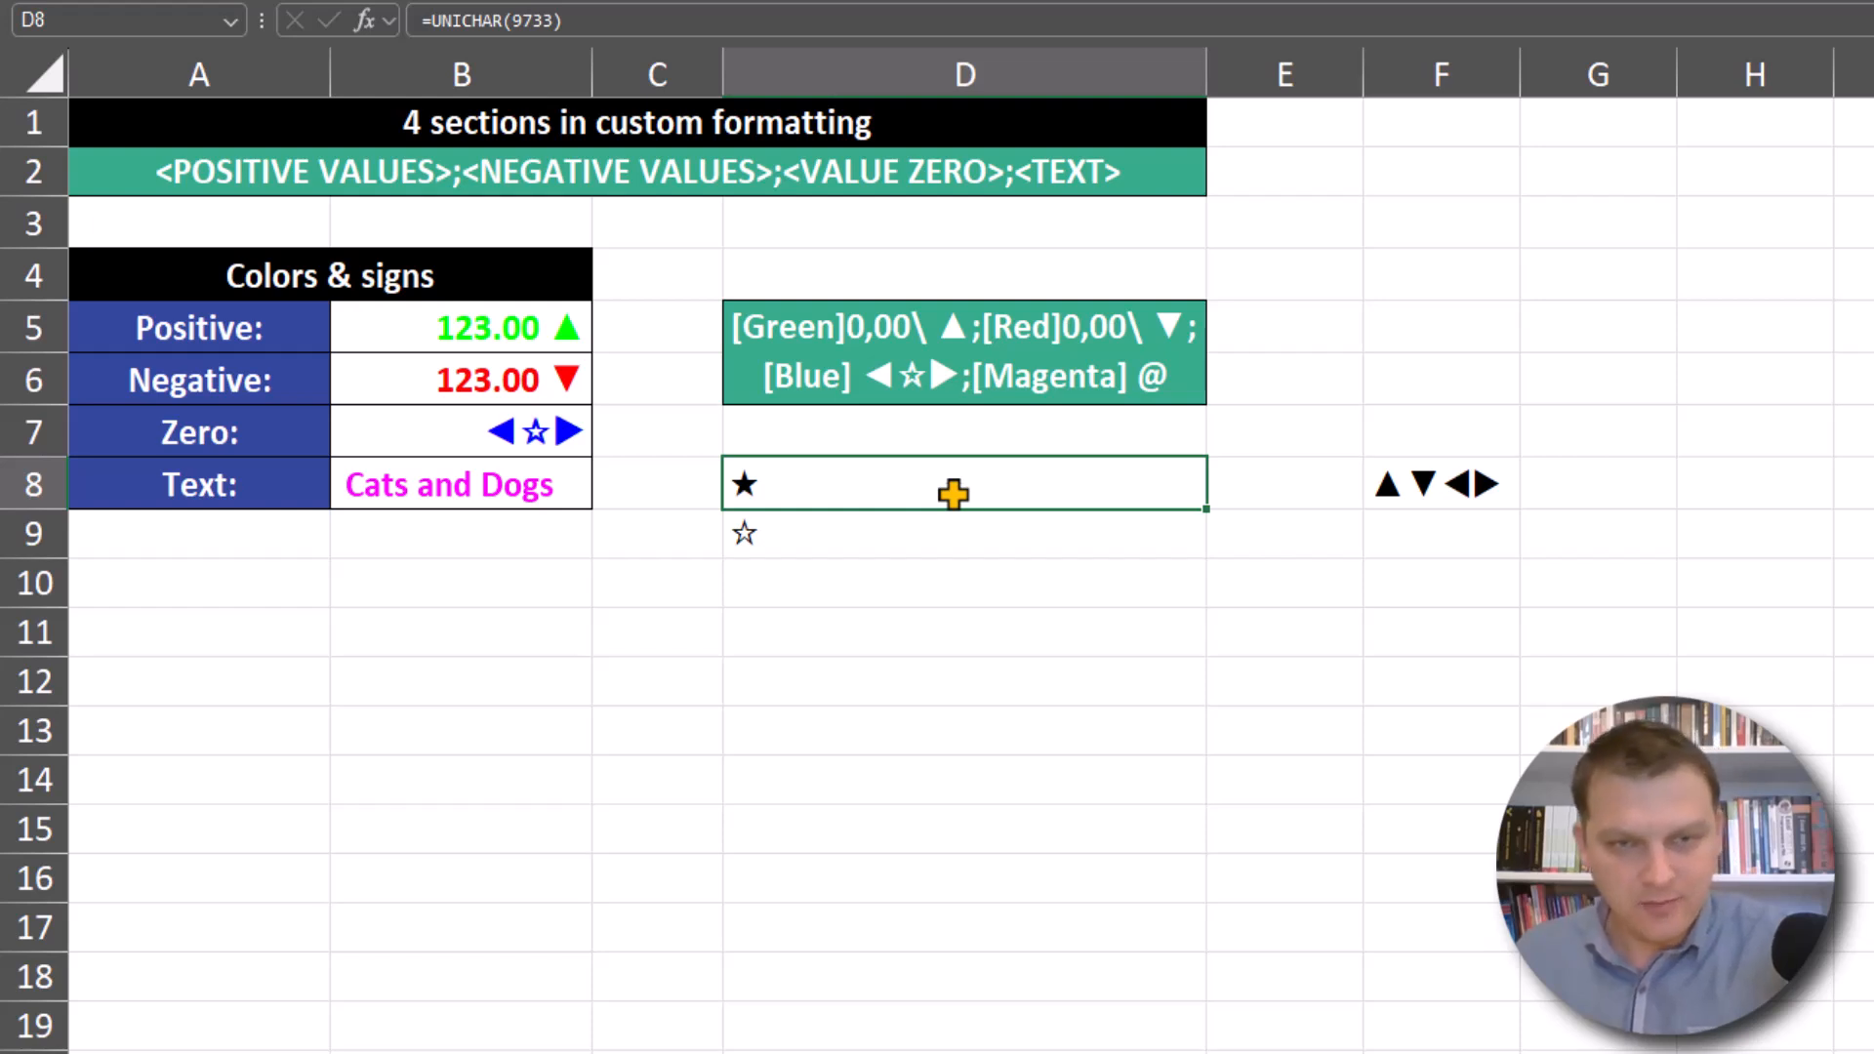
Copy the two star formulas in D8:D9 and paste them as values into E8:E9
drag(952, 494, 954, 531)
key(ctrl+c)
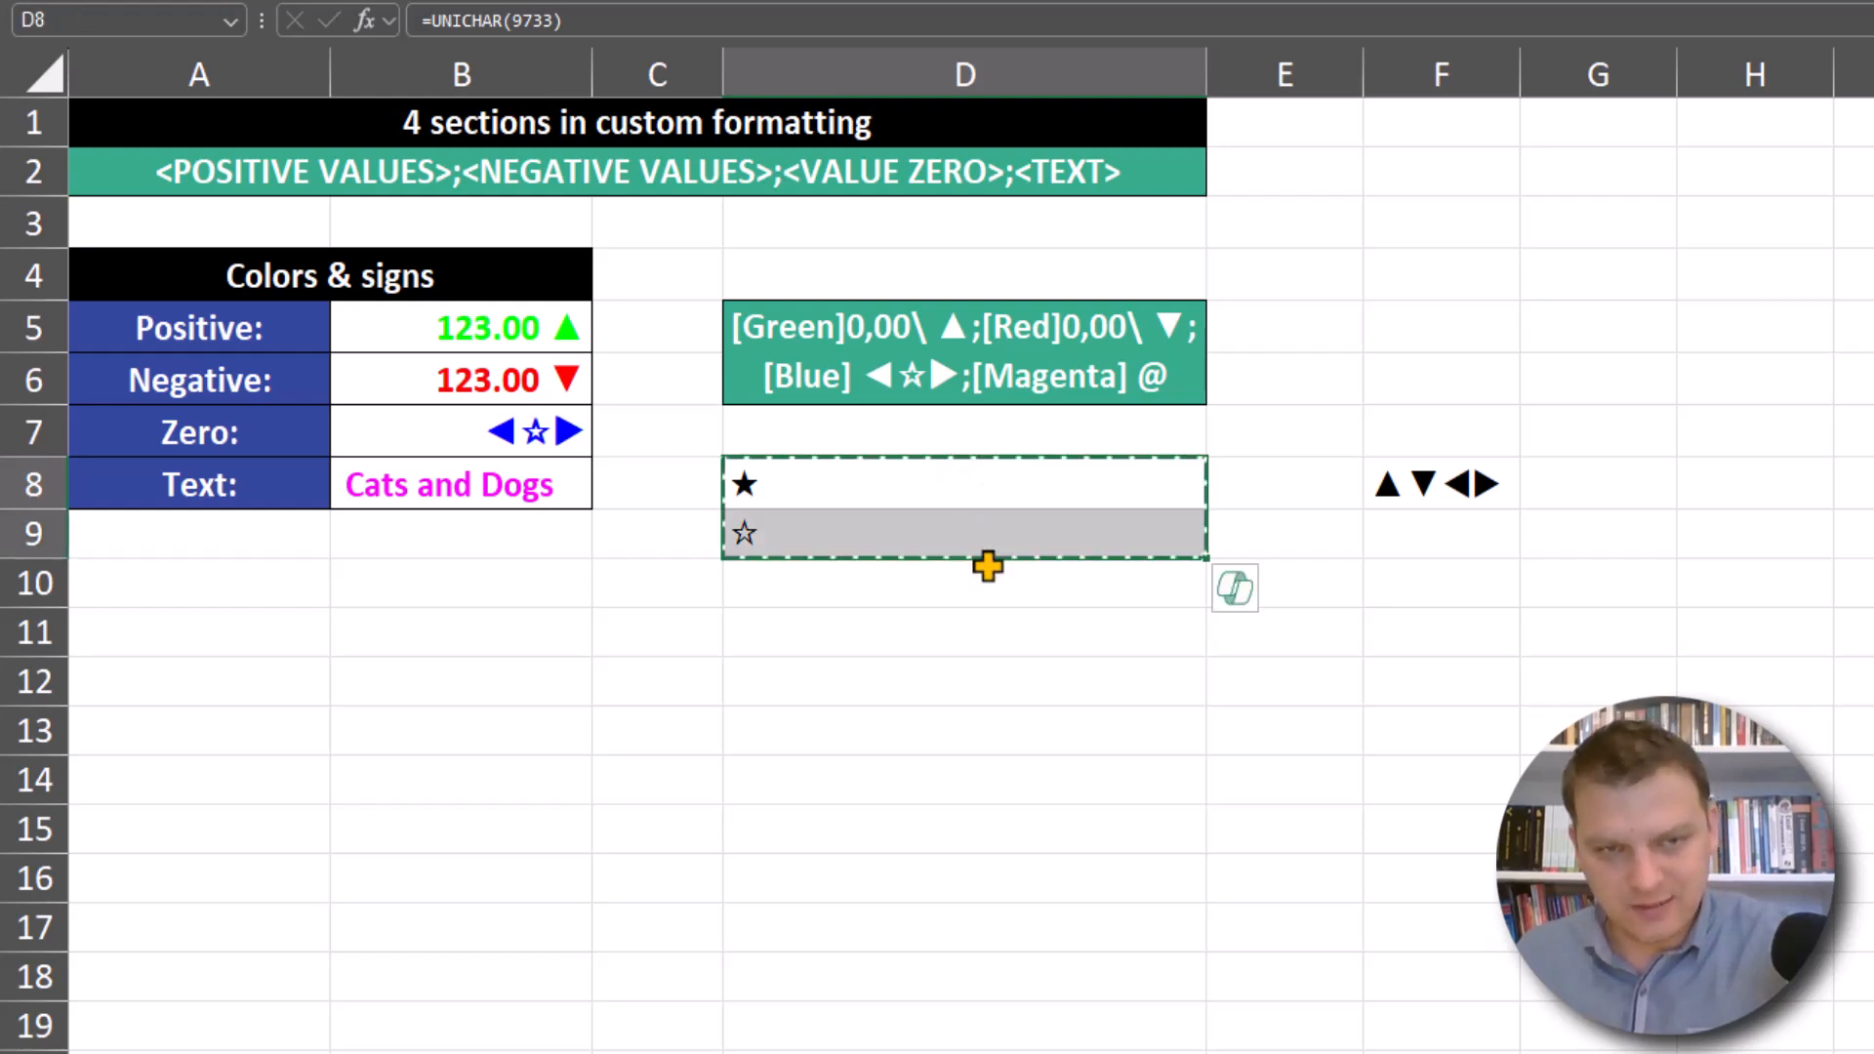
click(1241, 485)
right_click(1240, 485)
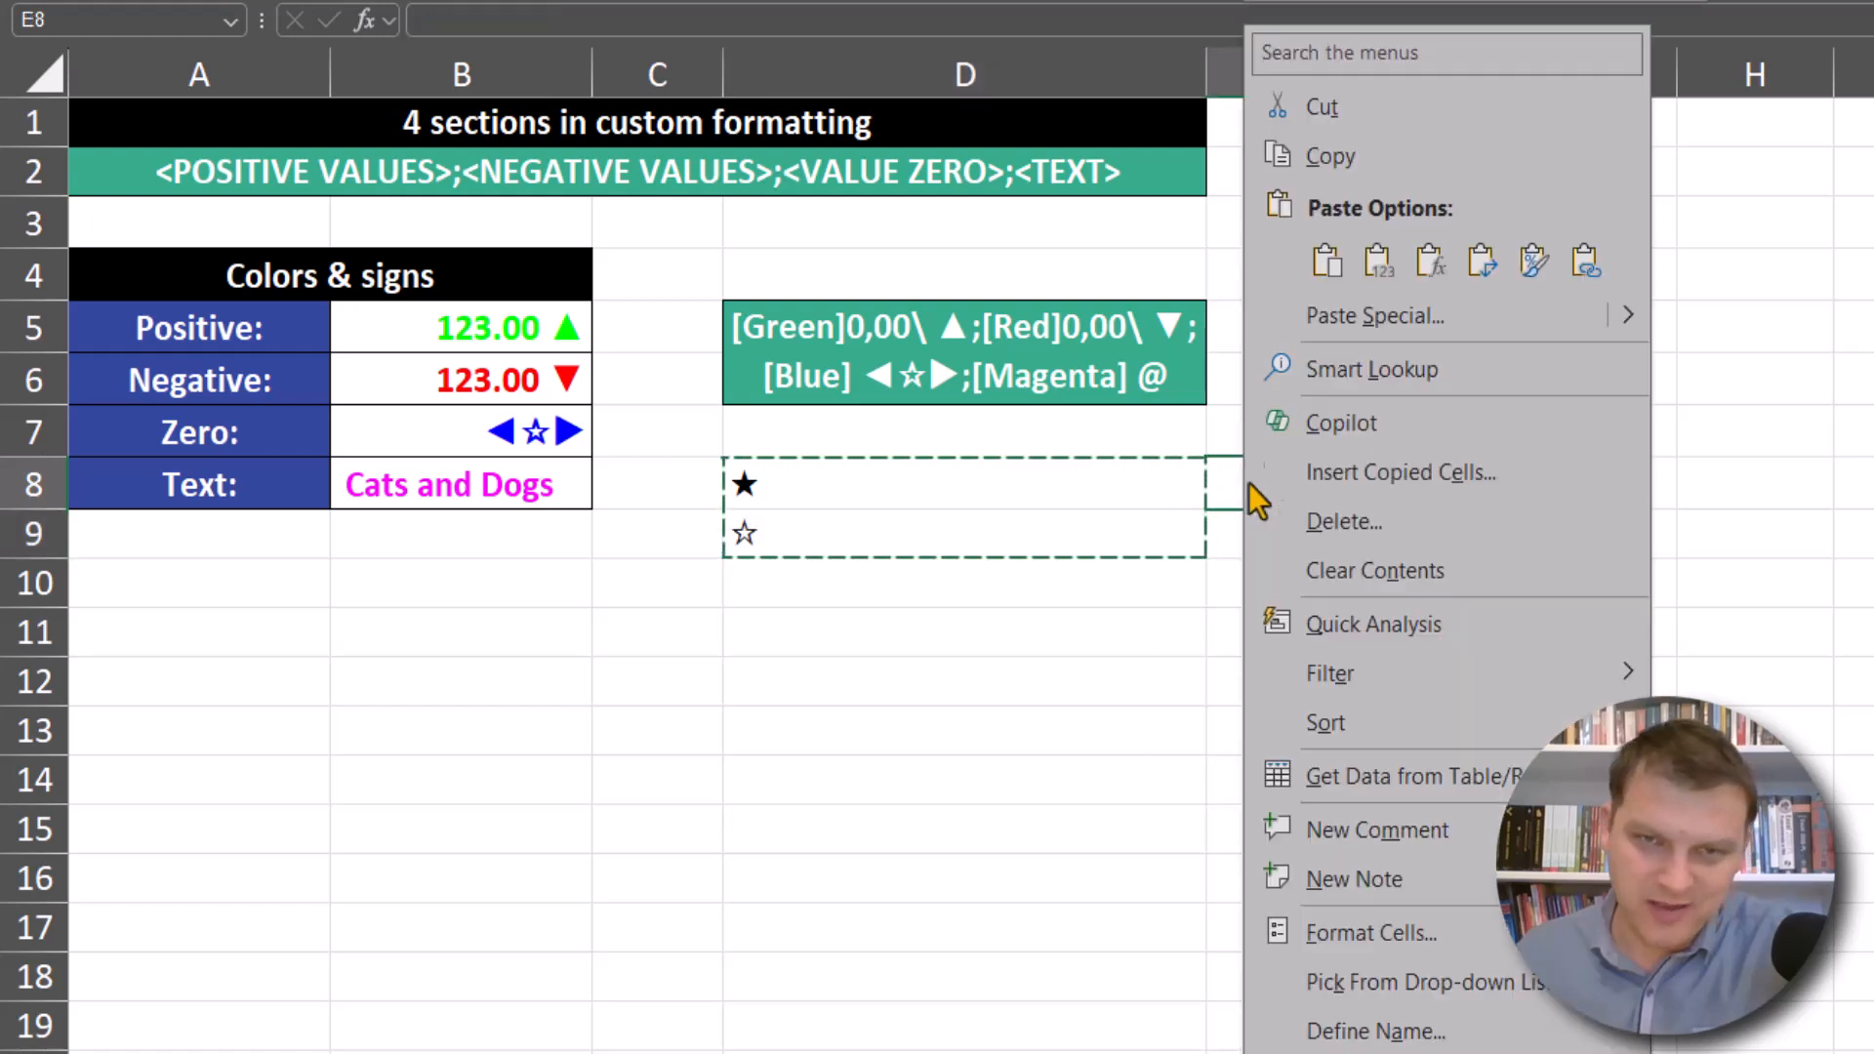
click(1359, 270)
click(1247, 481)
double_click(1256, 478)
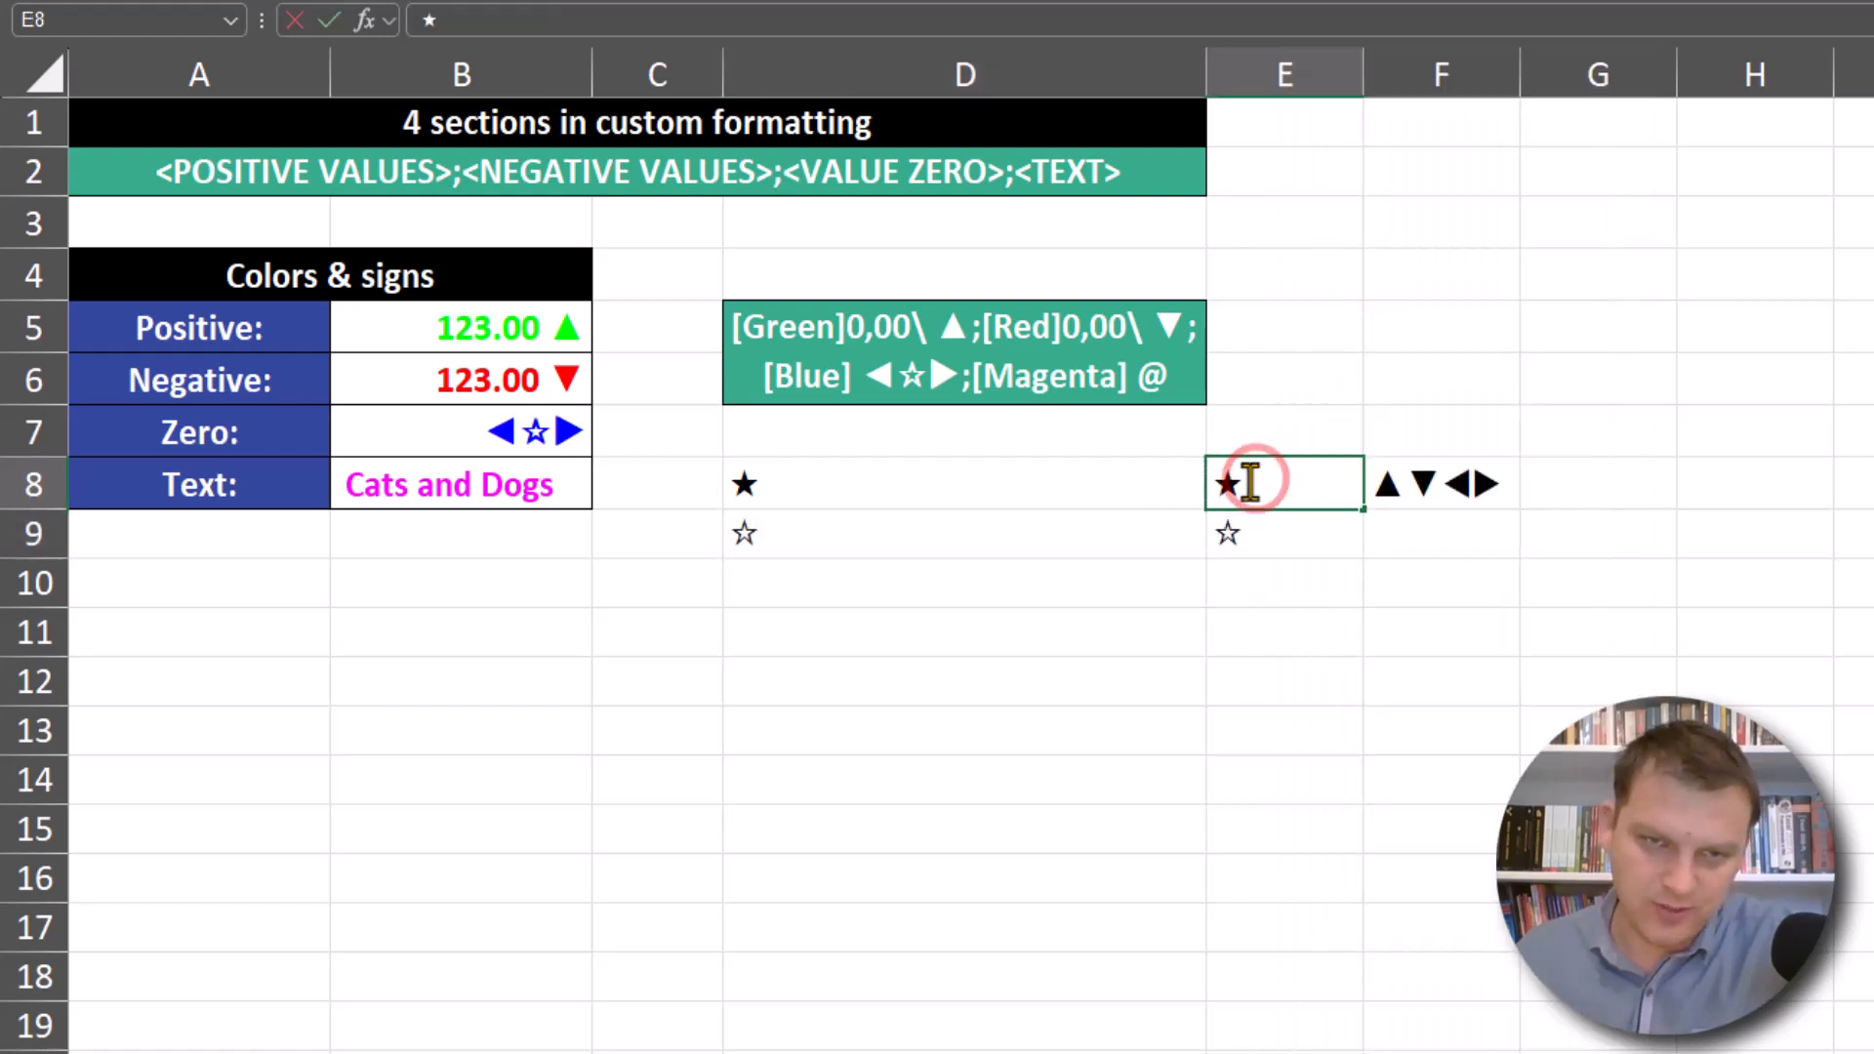
key(Escape)
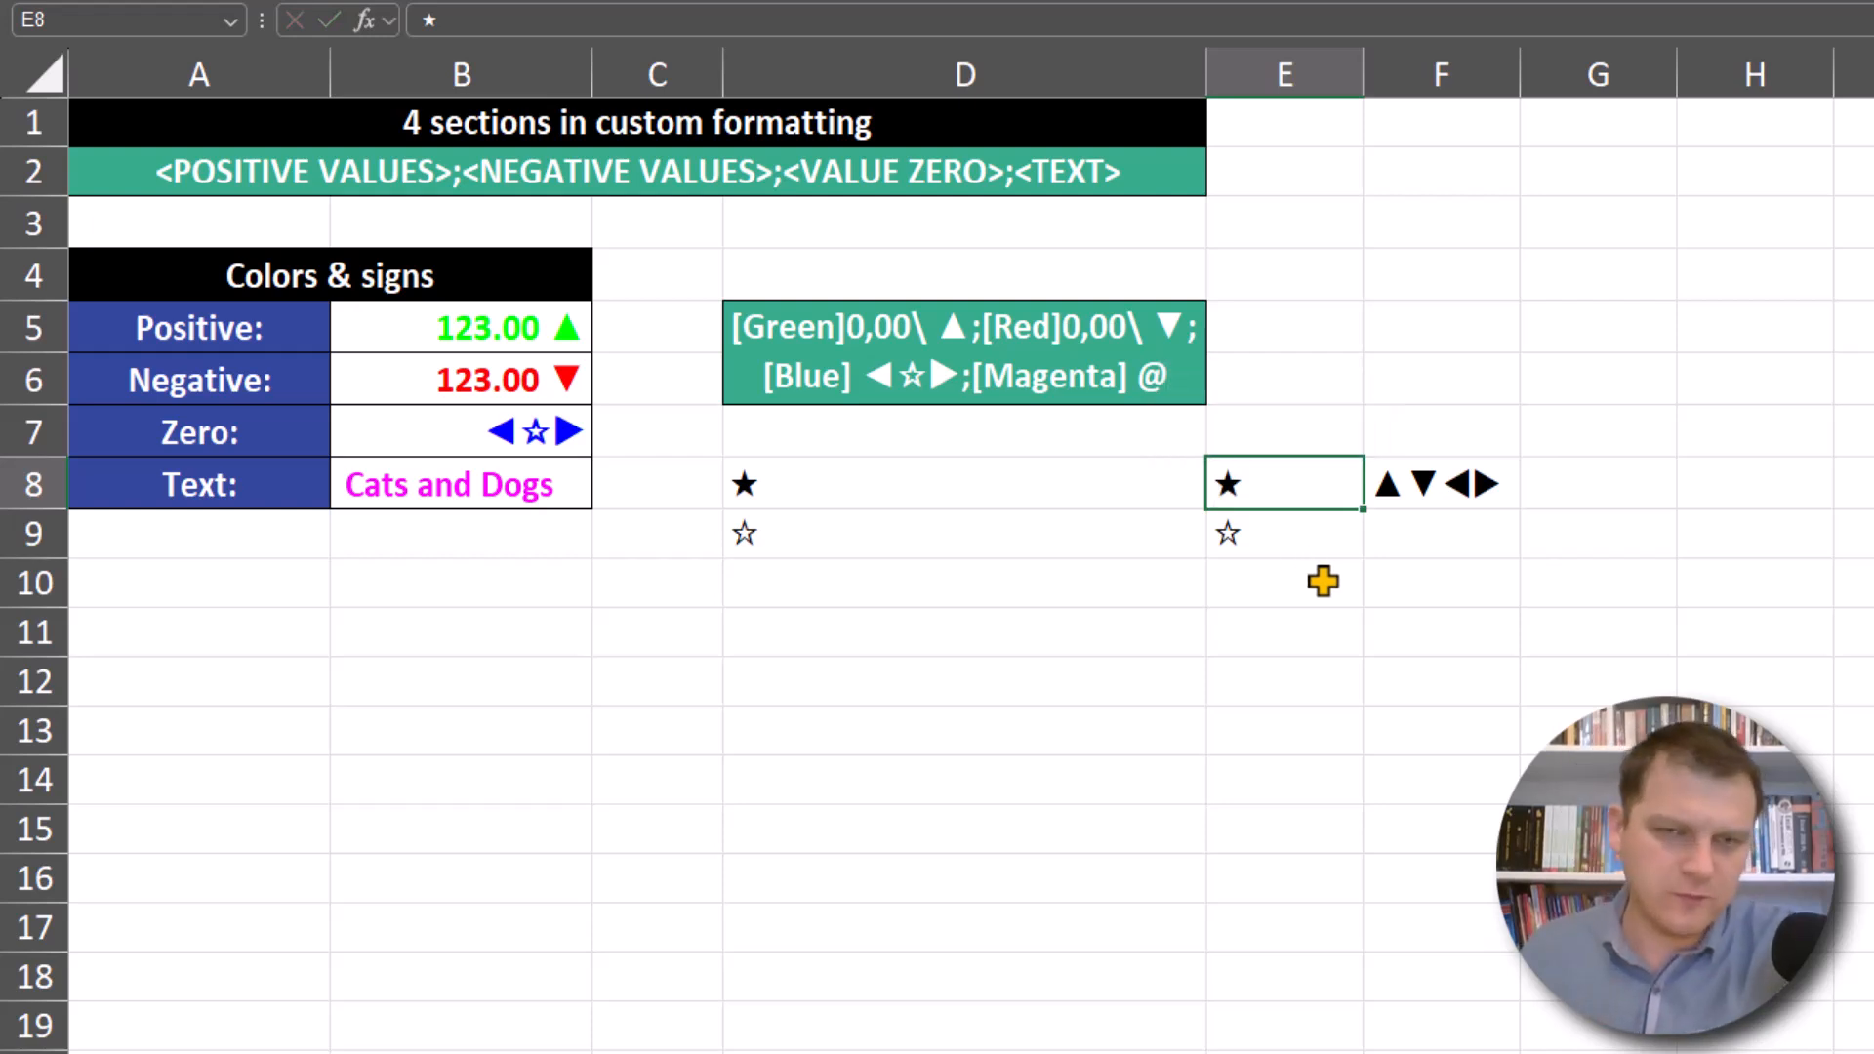
Insert the spade, club, heart and diamond suit symbols (♠♣♥♦) from the Symbol dialog into cell F9
click(1405, 543)
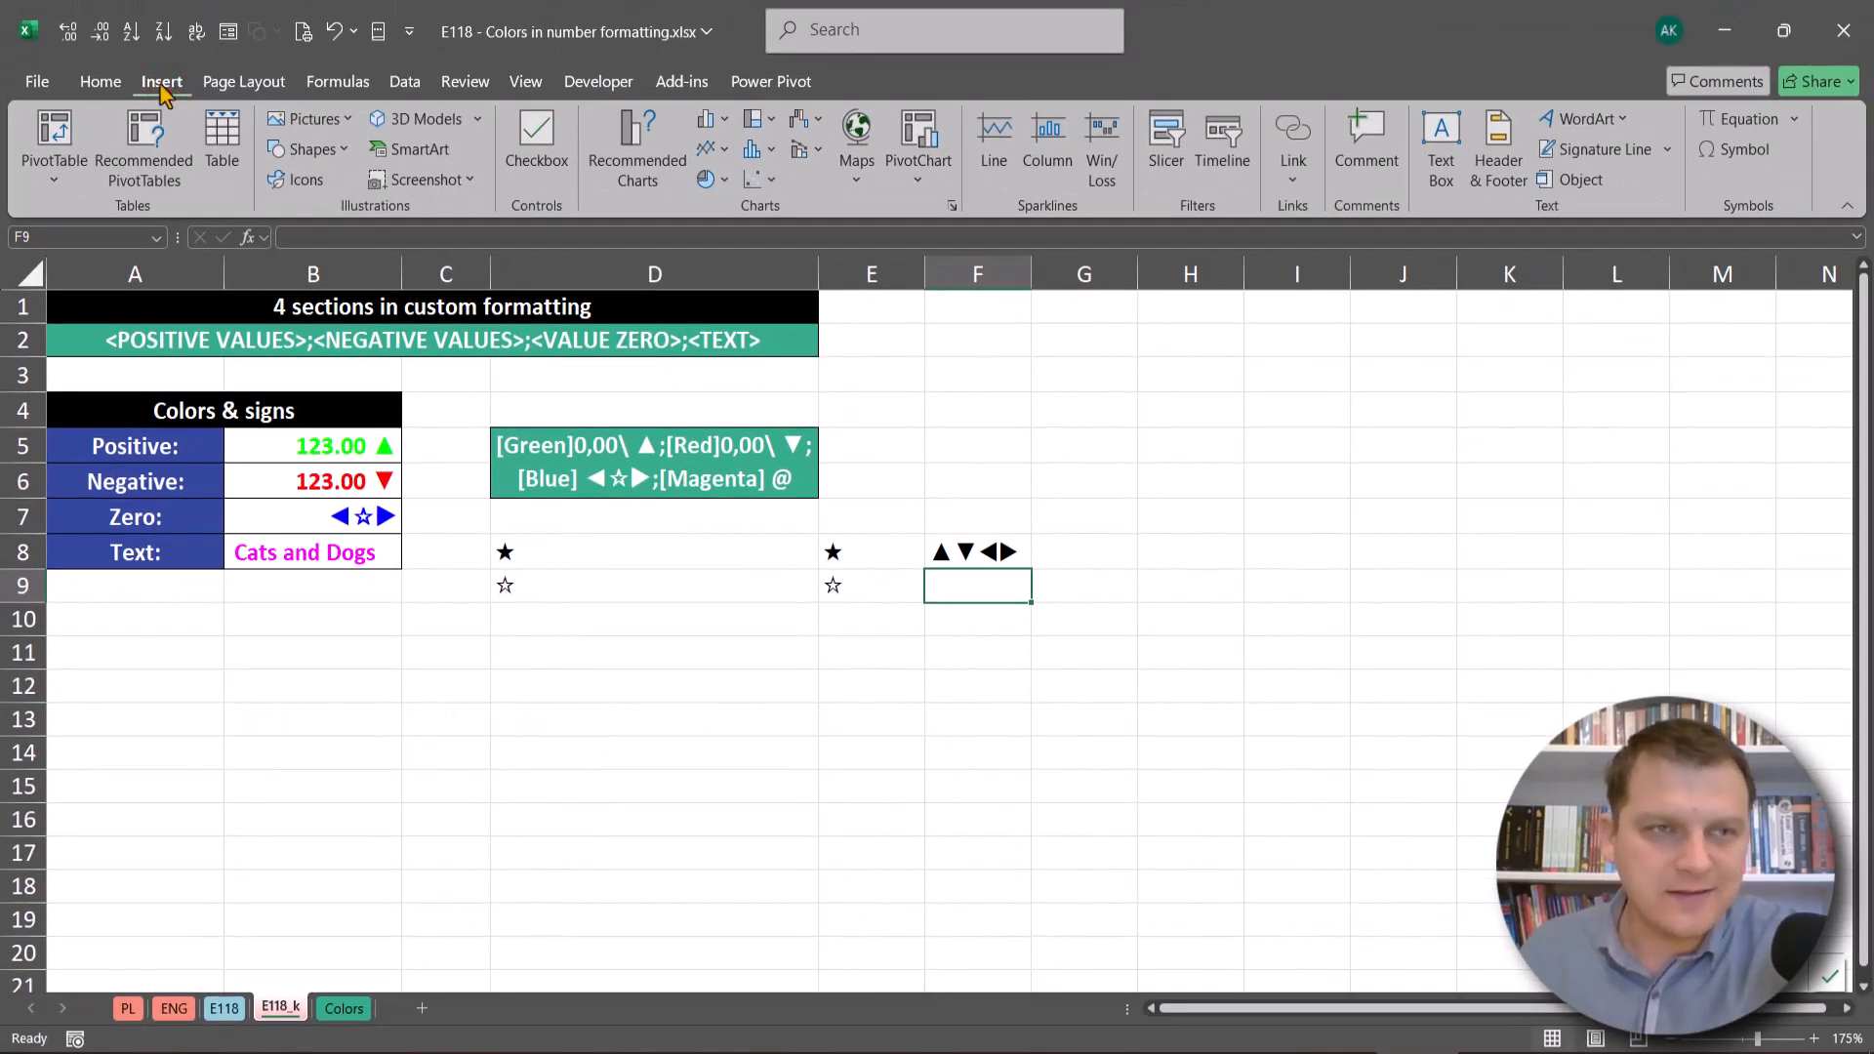
click(1718, 154)
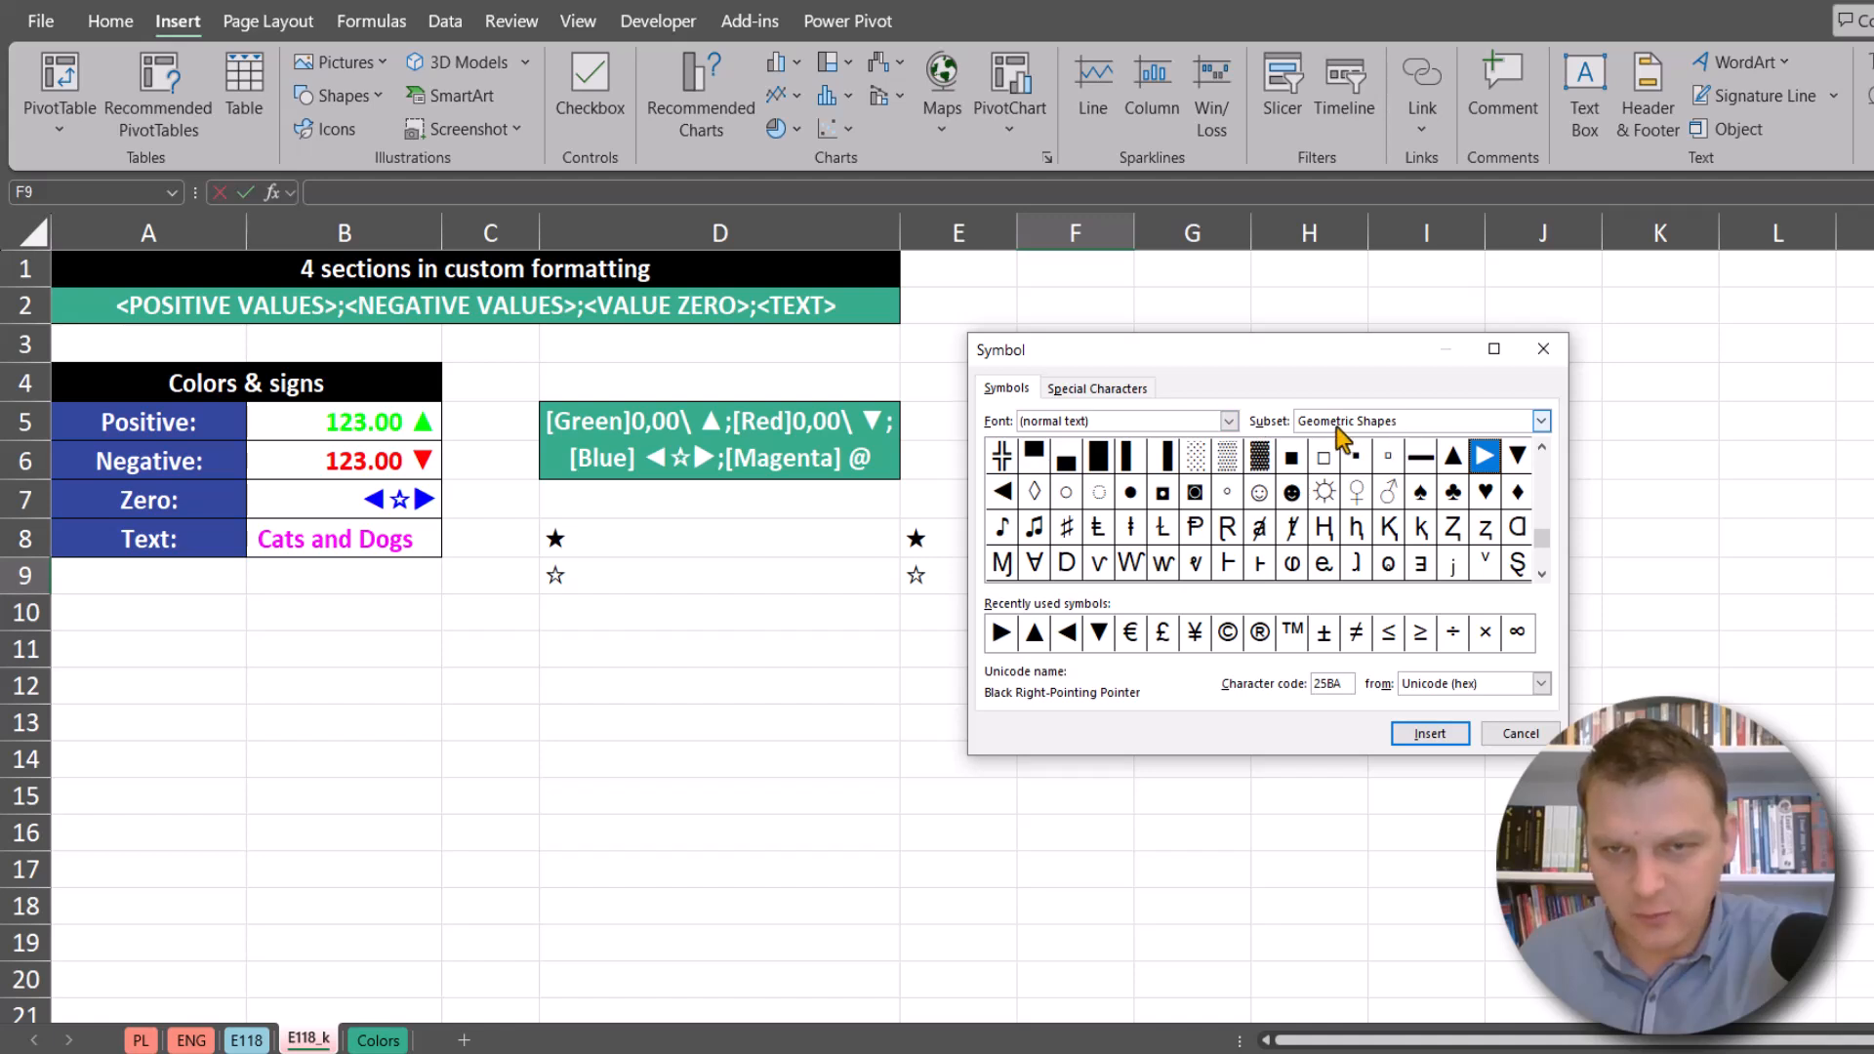
click(1455, 461)
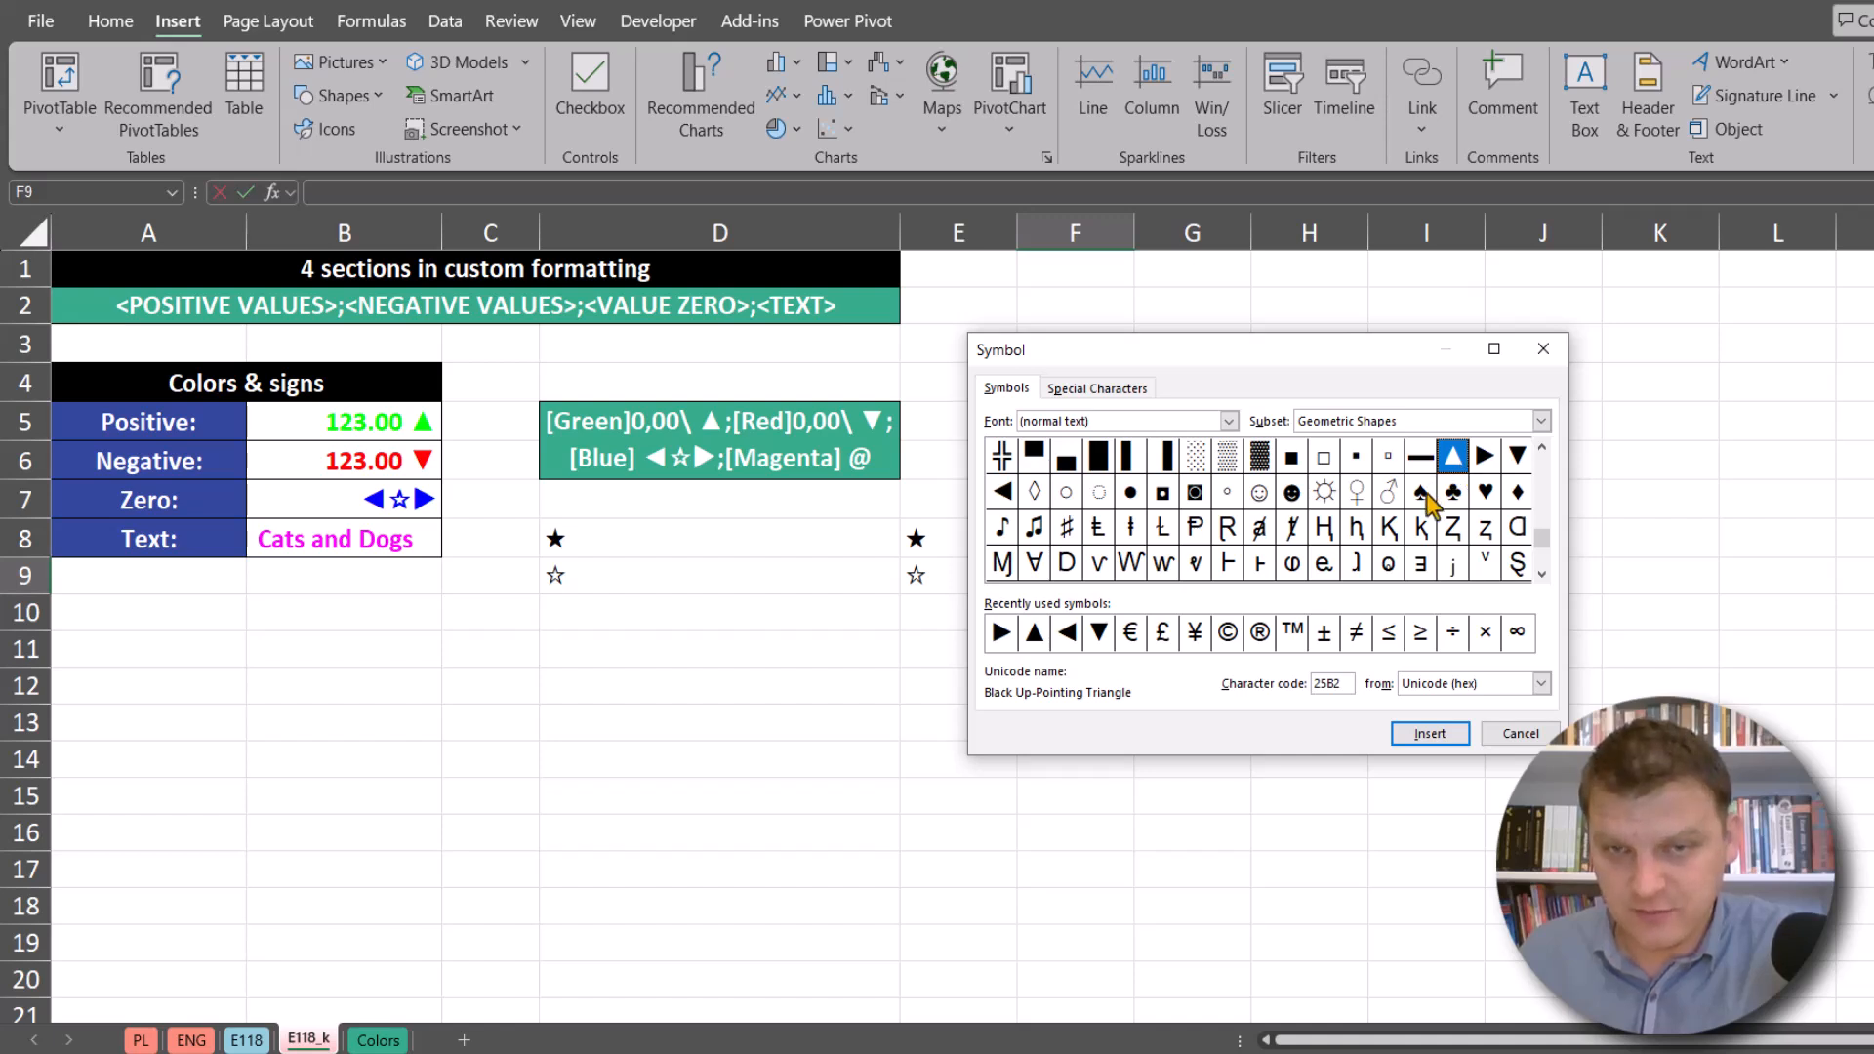
double_click(1423, 493)
double_click(1453, 493)
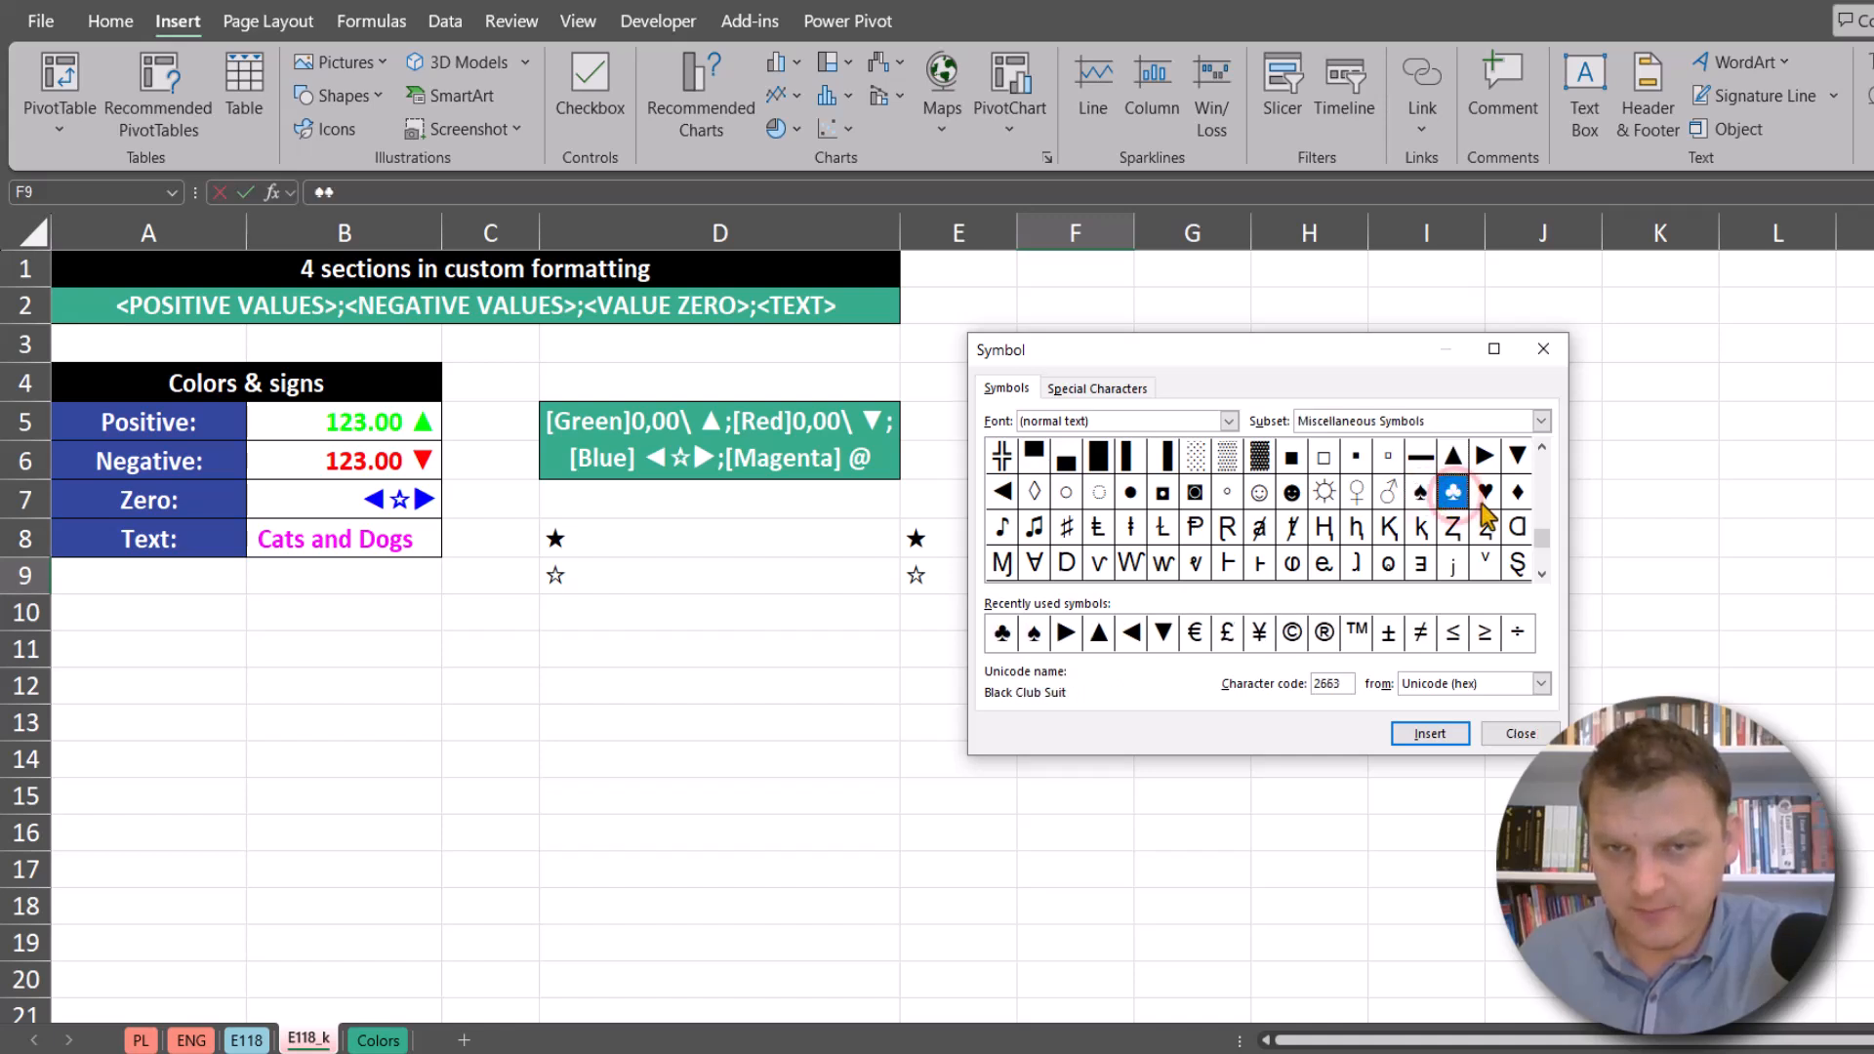
double_click(1485, 493)
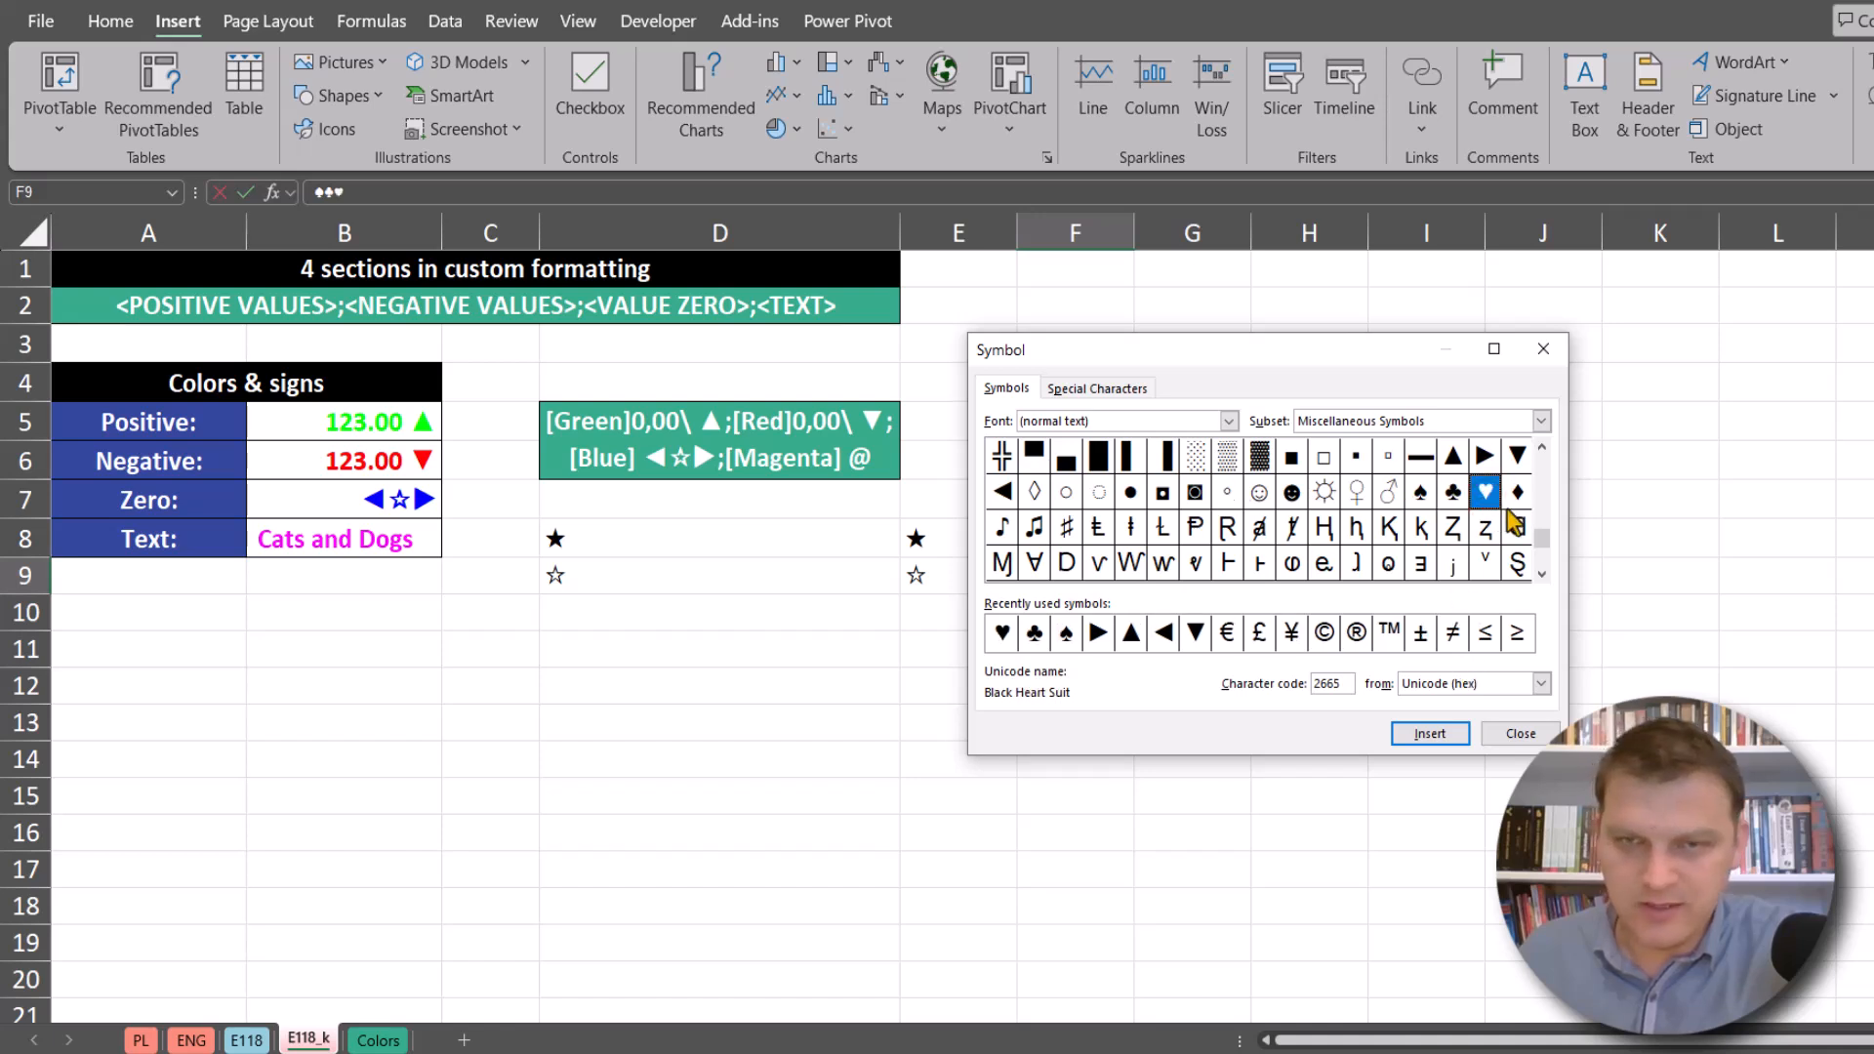
double_click(1523, 495)
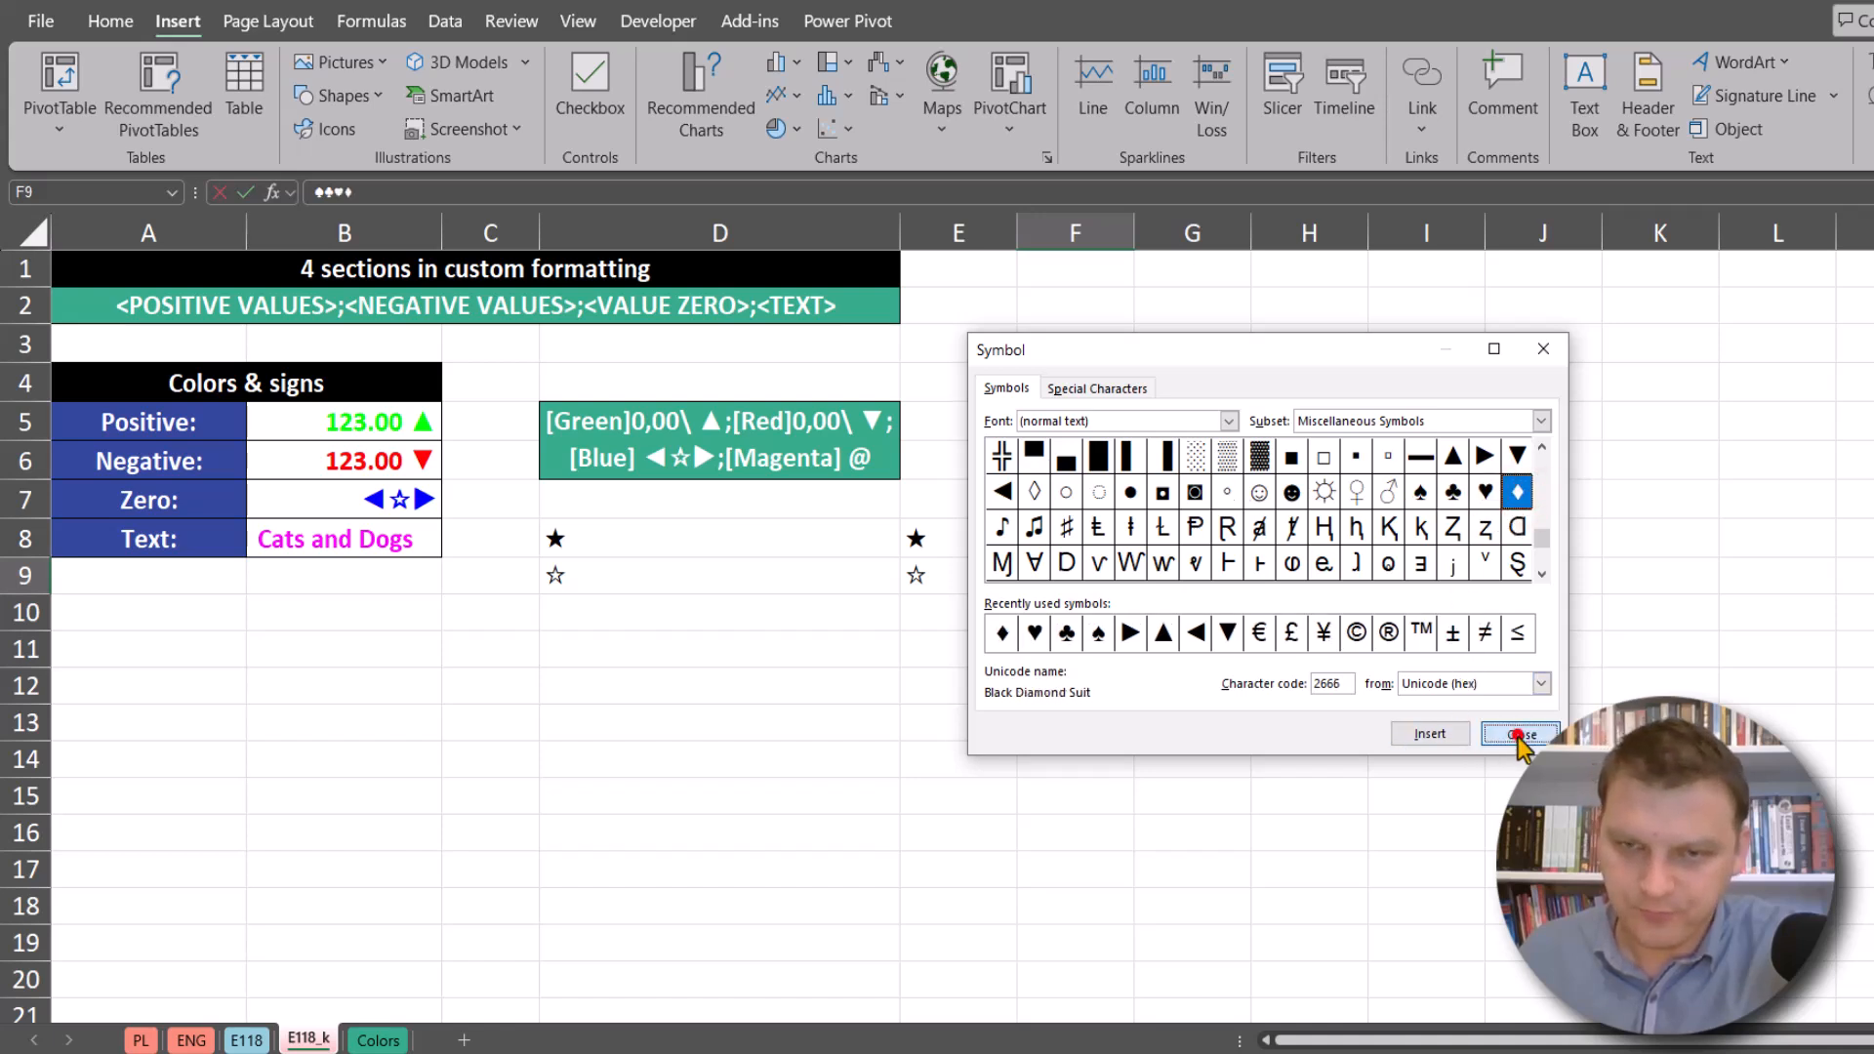
click(1517, 733)
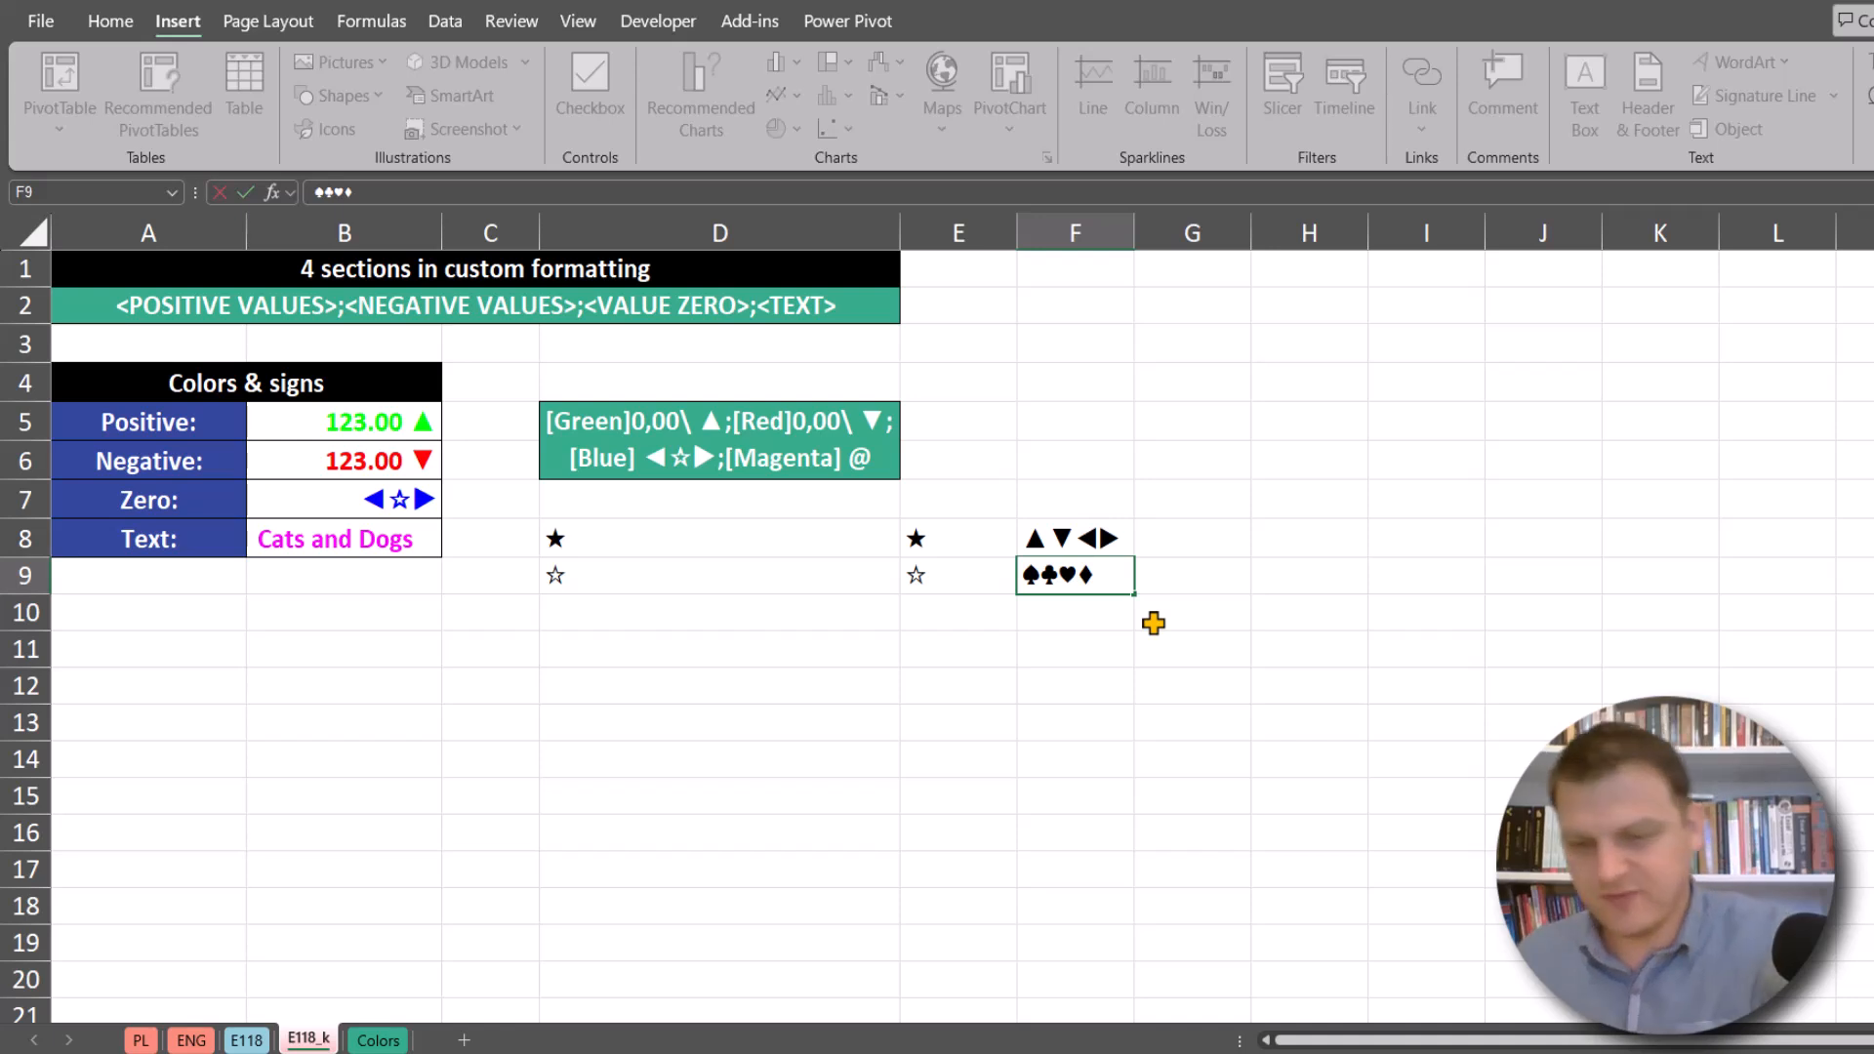
key(Return)
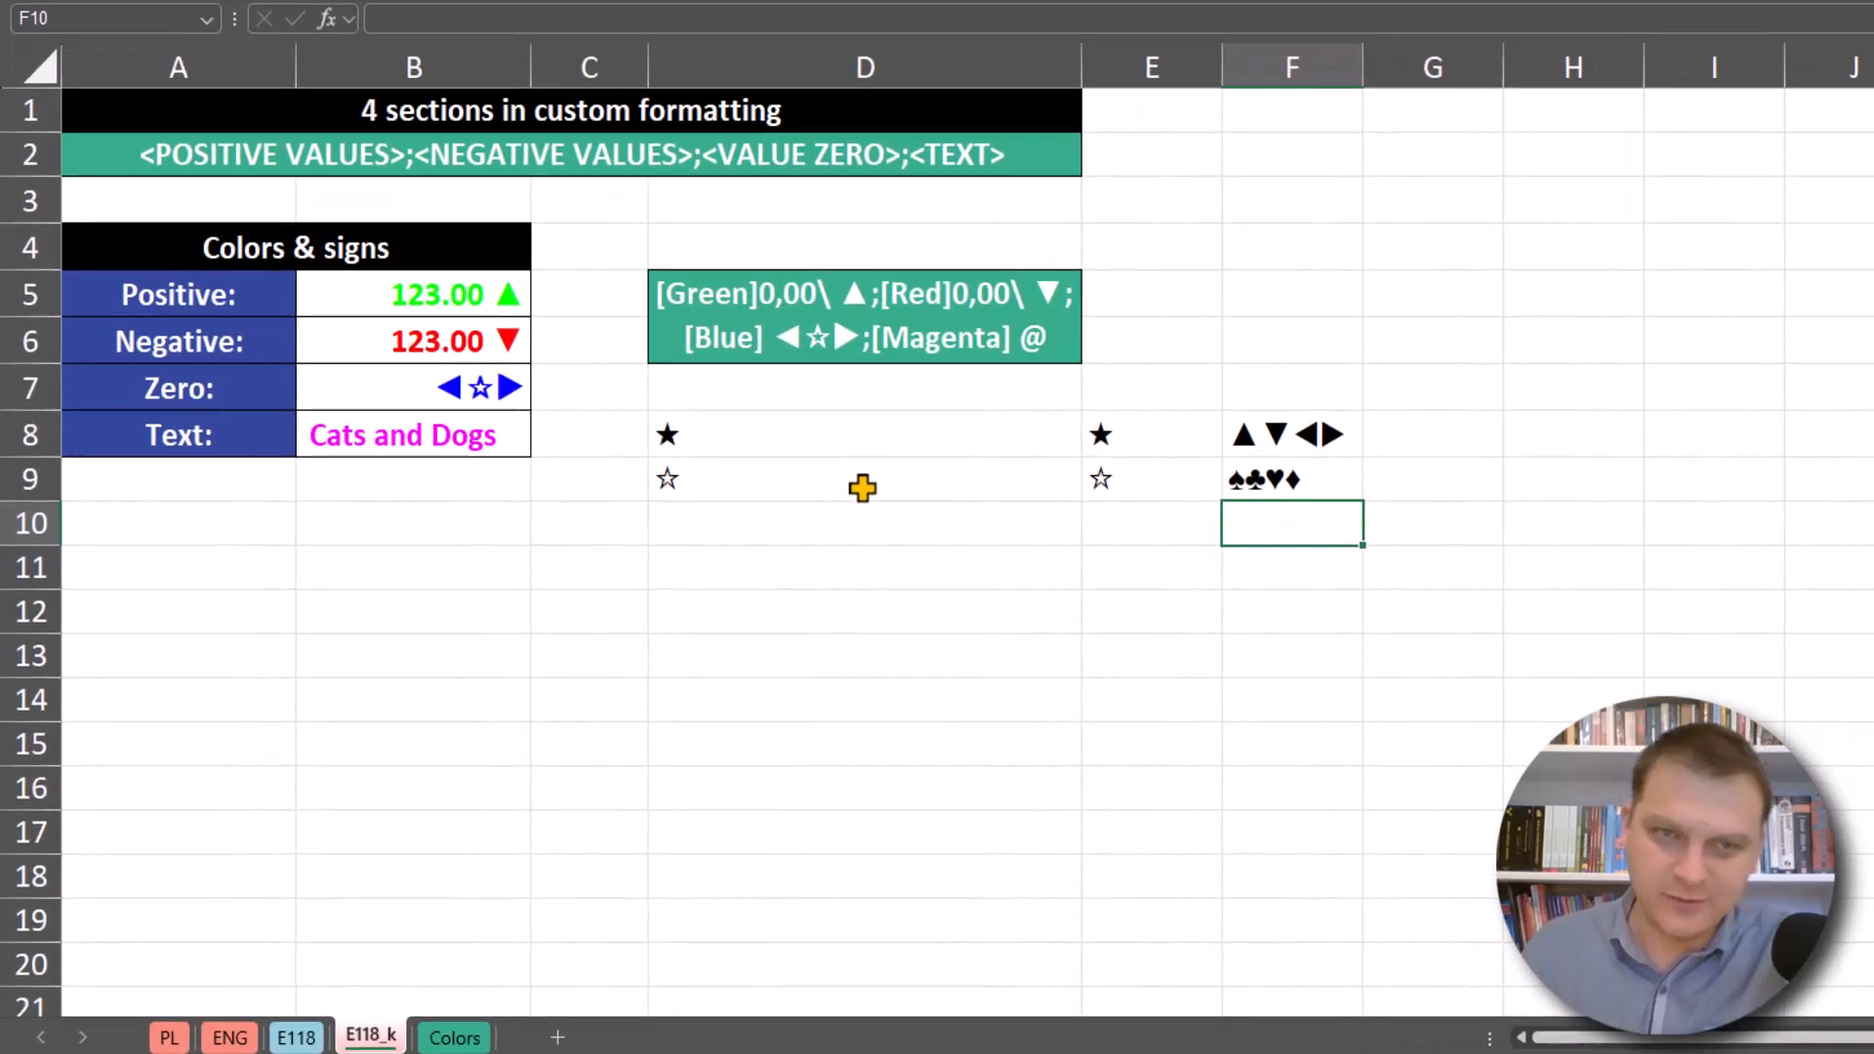
Copy the full custom format code text from inside the merged cell D5 on sheet E118_k
click(863, 298)
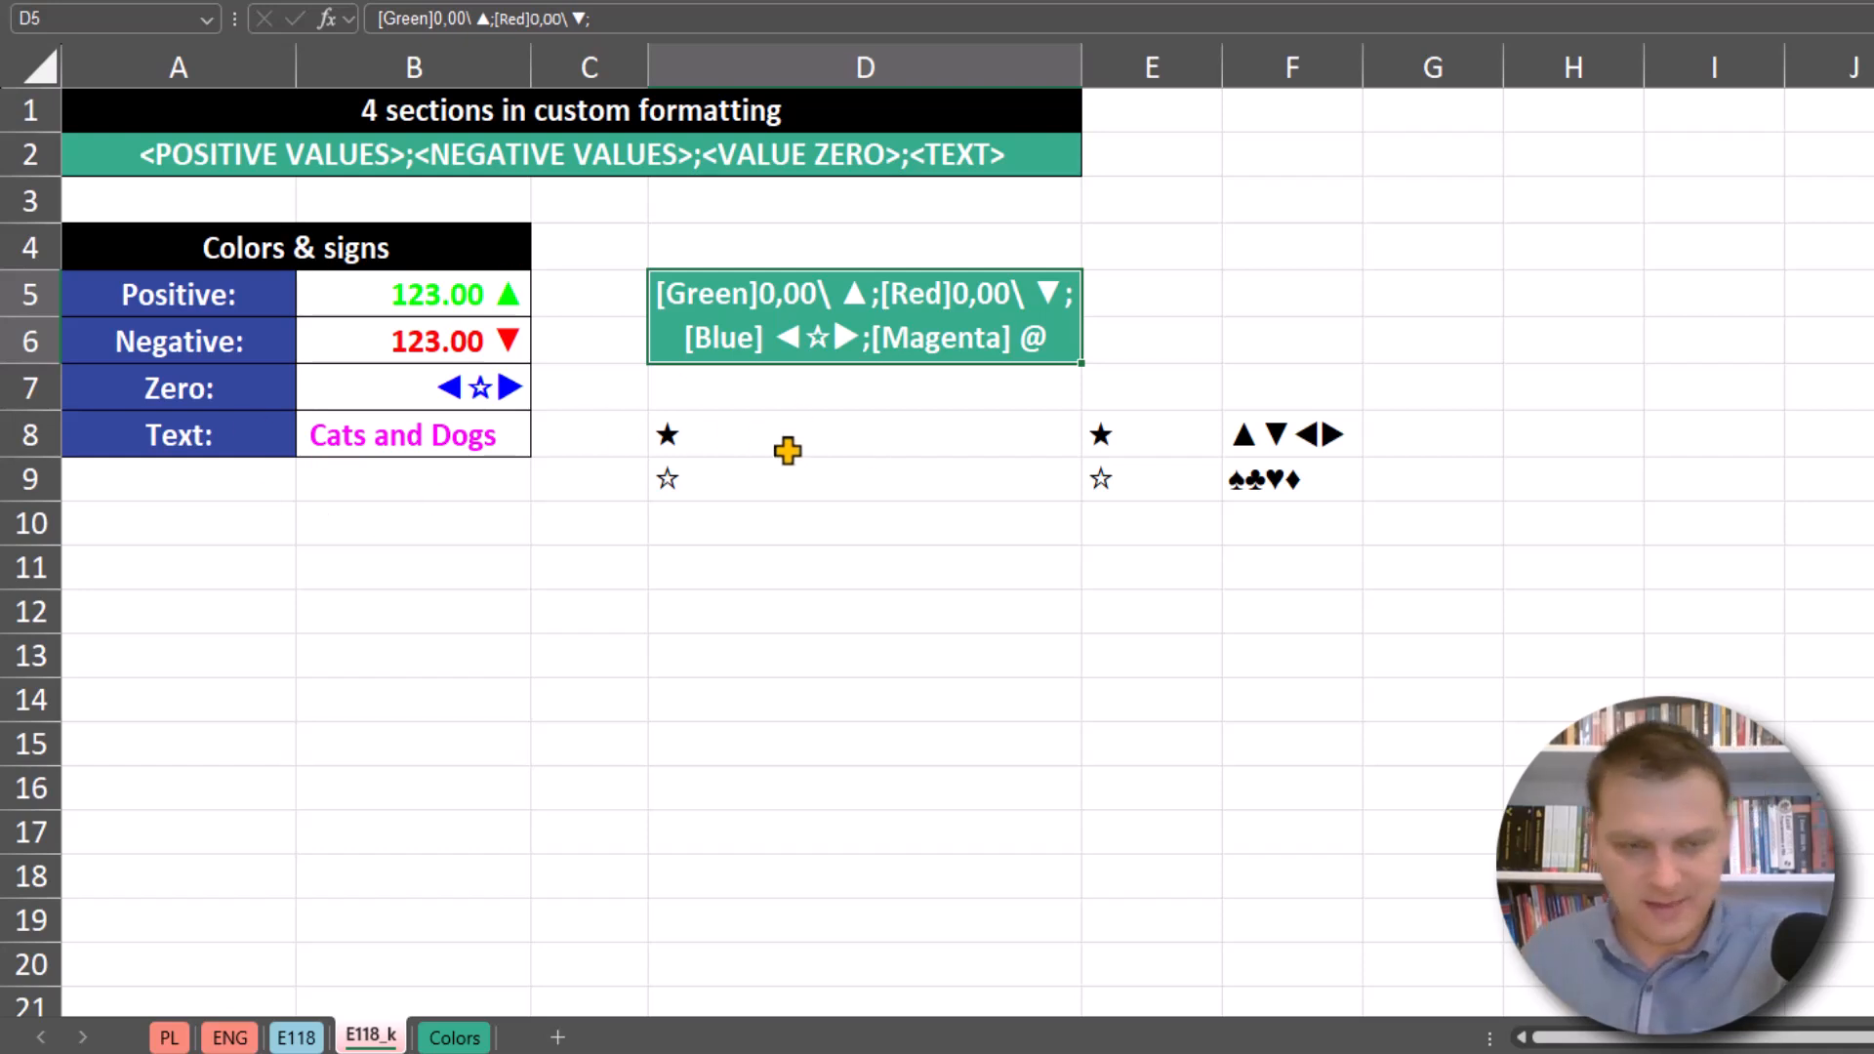
double_click(867, 344)
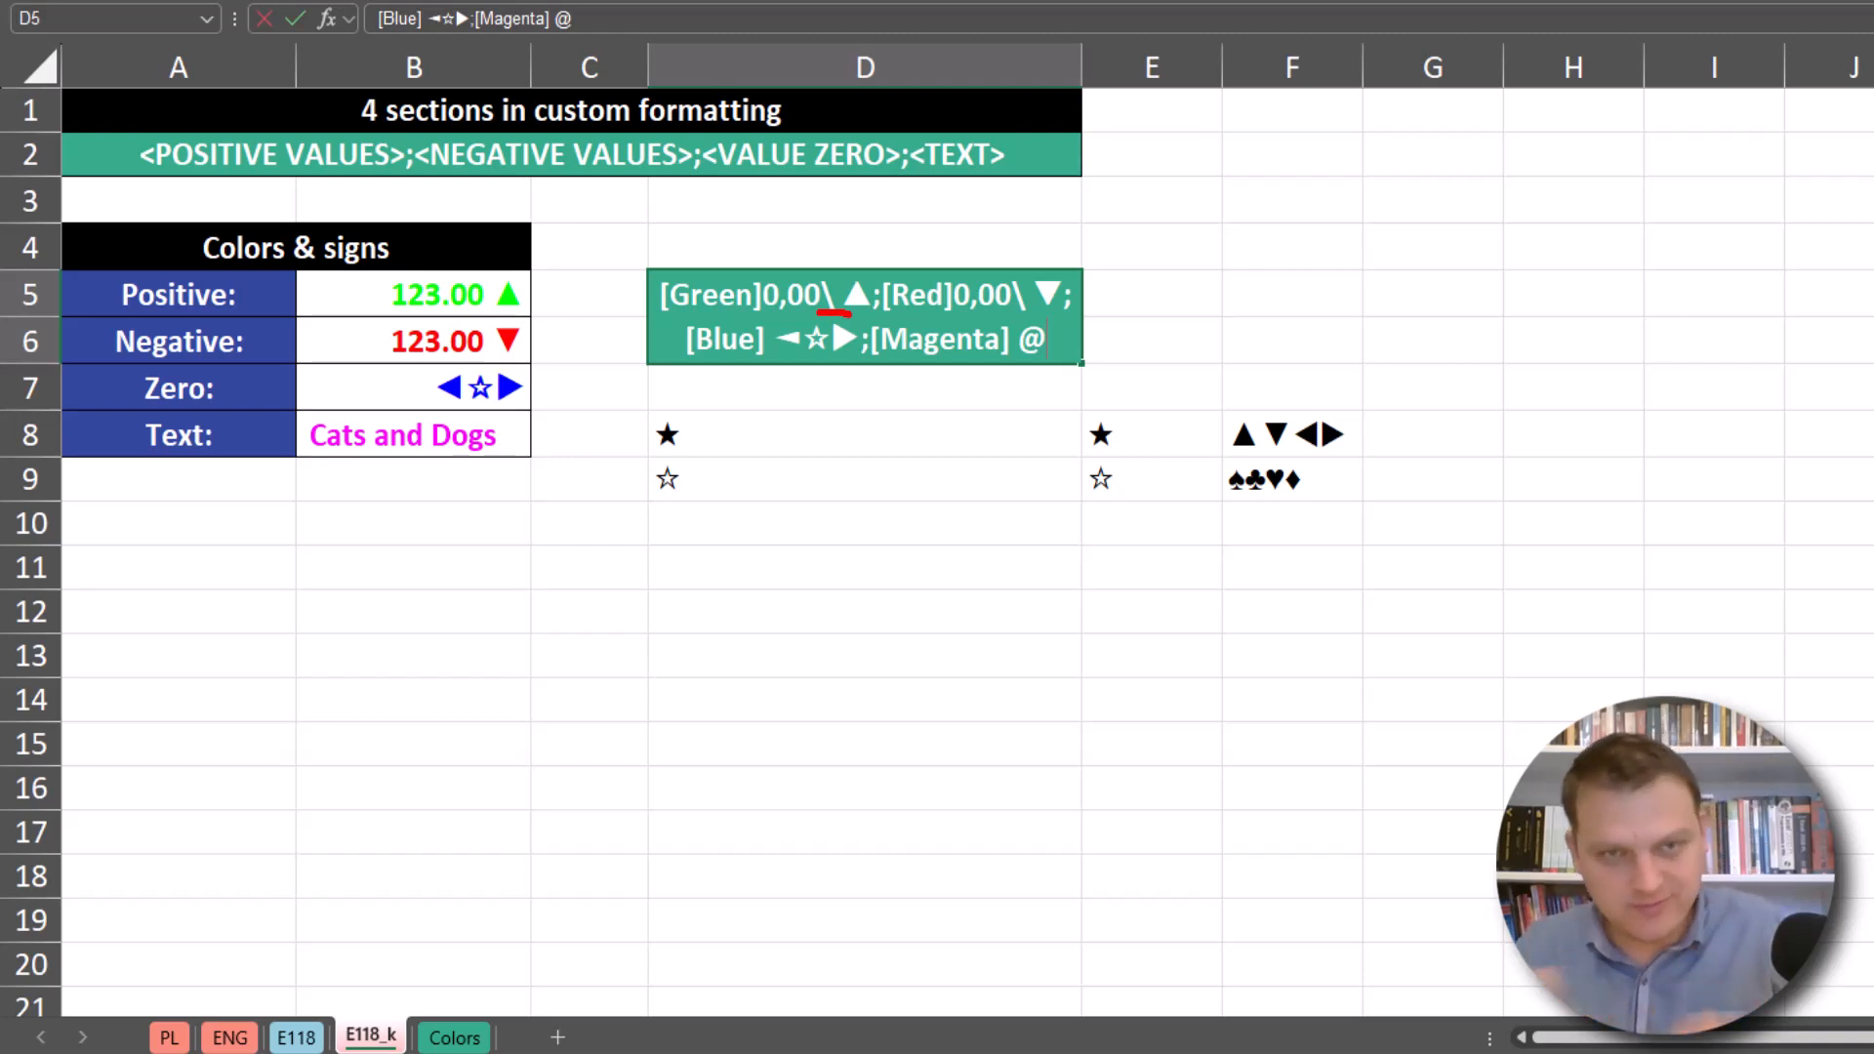
key(Escape)
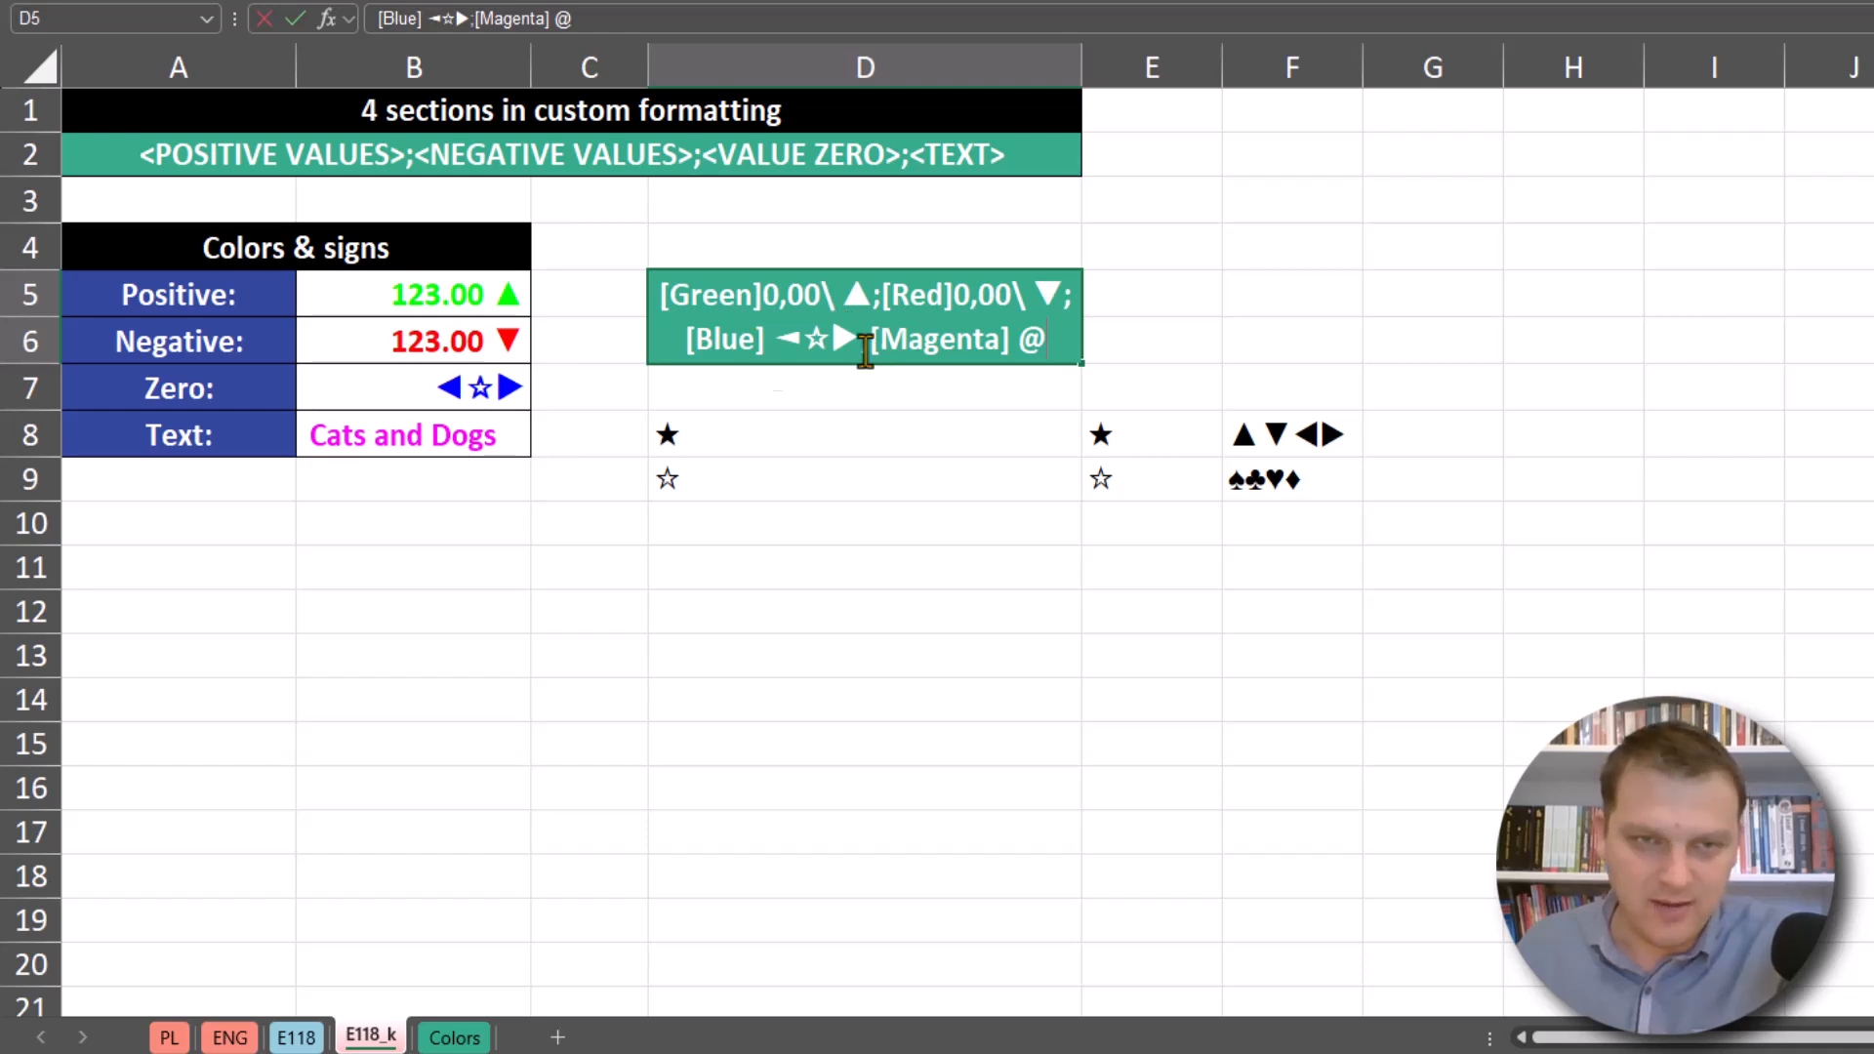
double_click(1054, 348)
click(1054, 345)
drag(1054, 345, 606, 242)
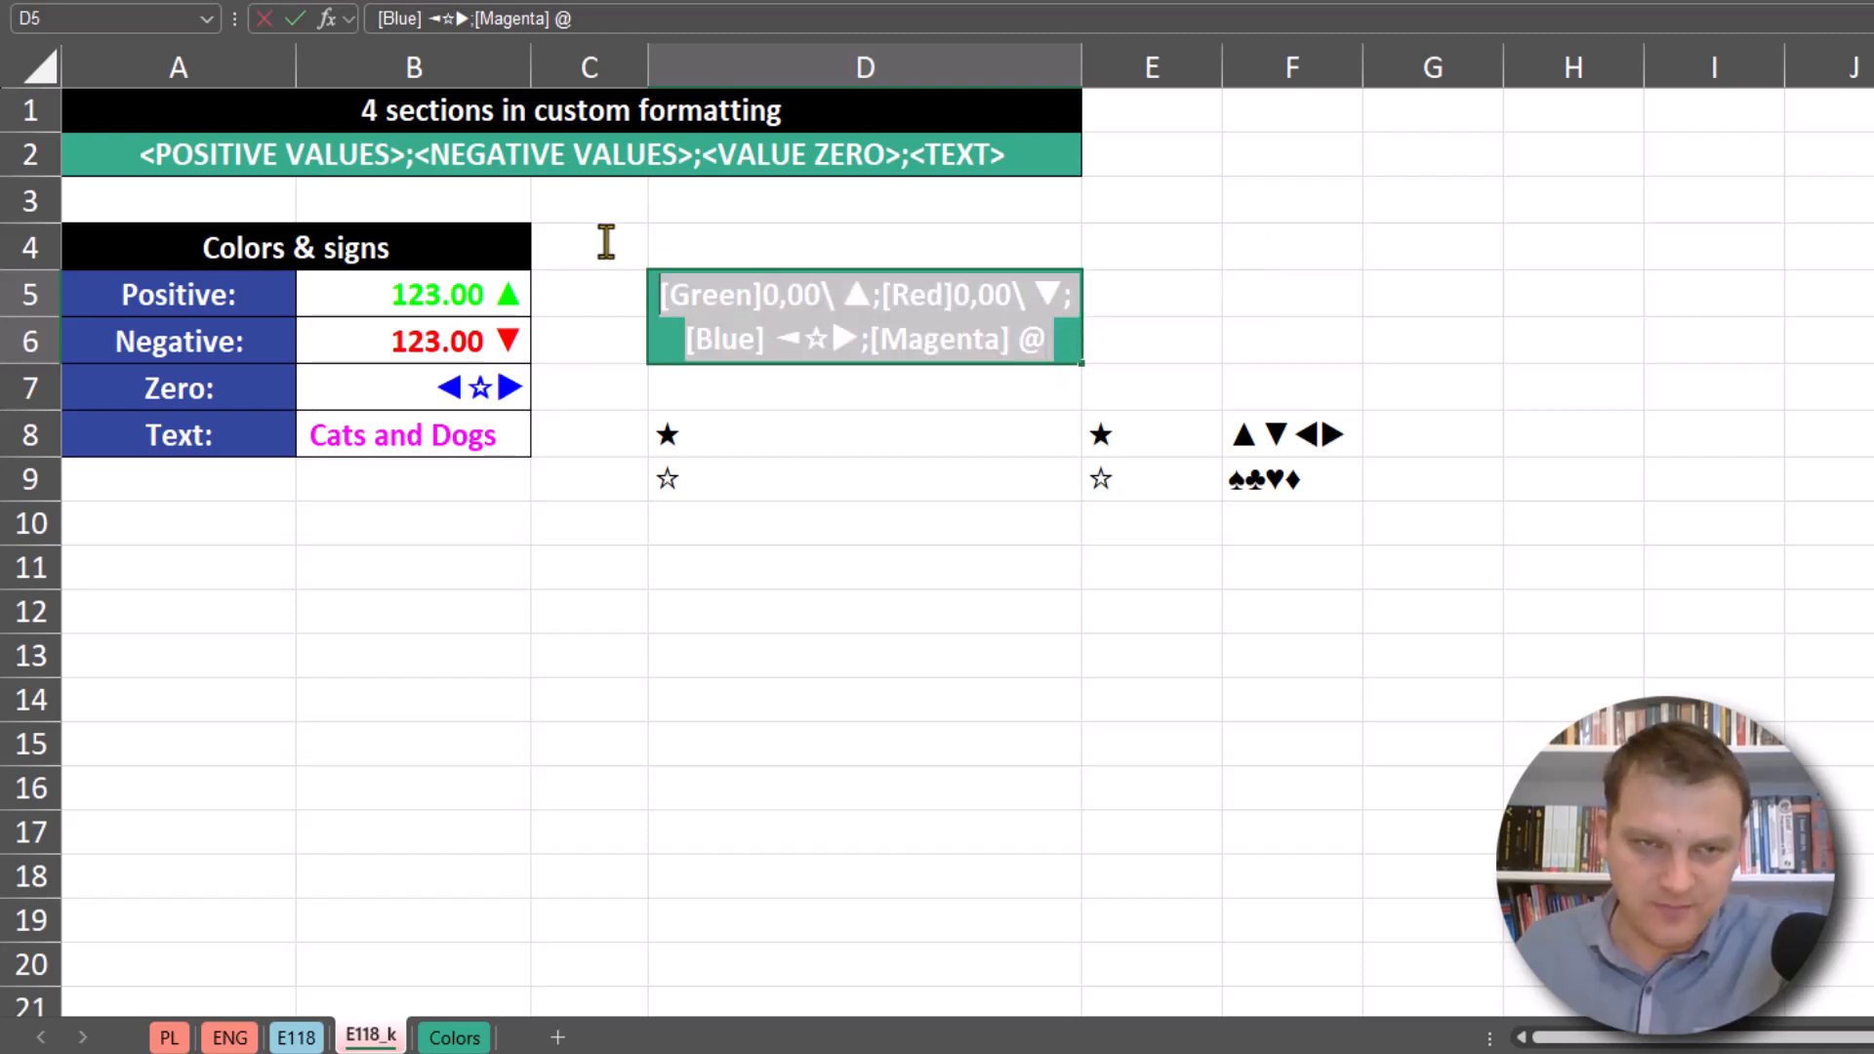
key(ctrl+c)
key(Escape)
On sheet E118, apply the copied code [Green]0,00\ ▲;[Red]0,00\ ▼; [Blue] ◄☆►;[Magenta] @ as the custom number format of B5:B8
key(ctrl+Page_Up)
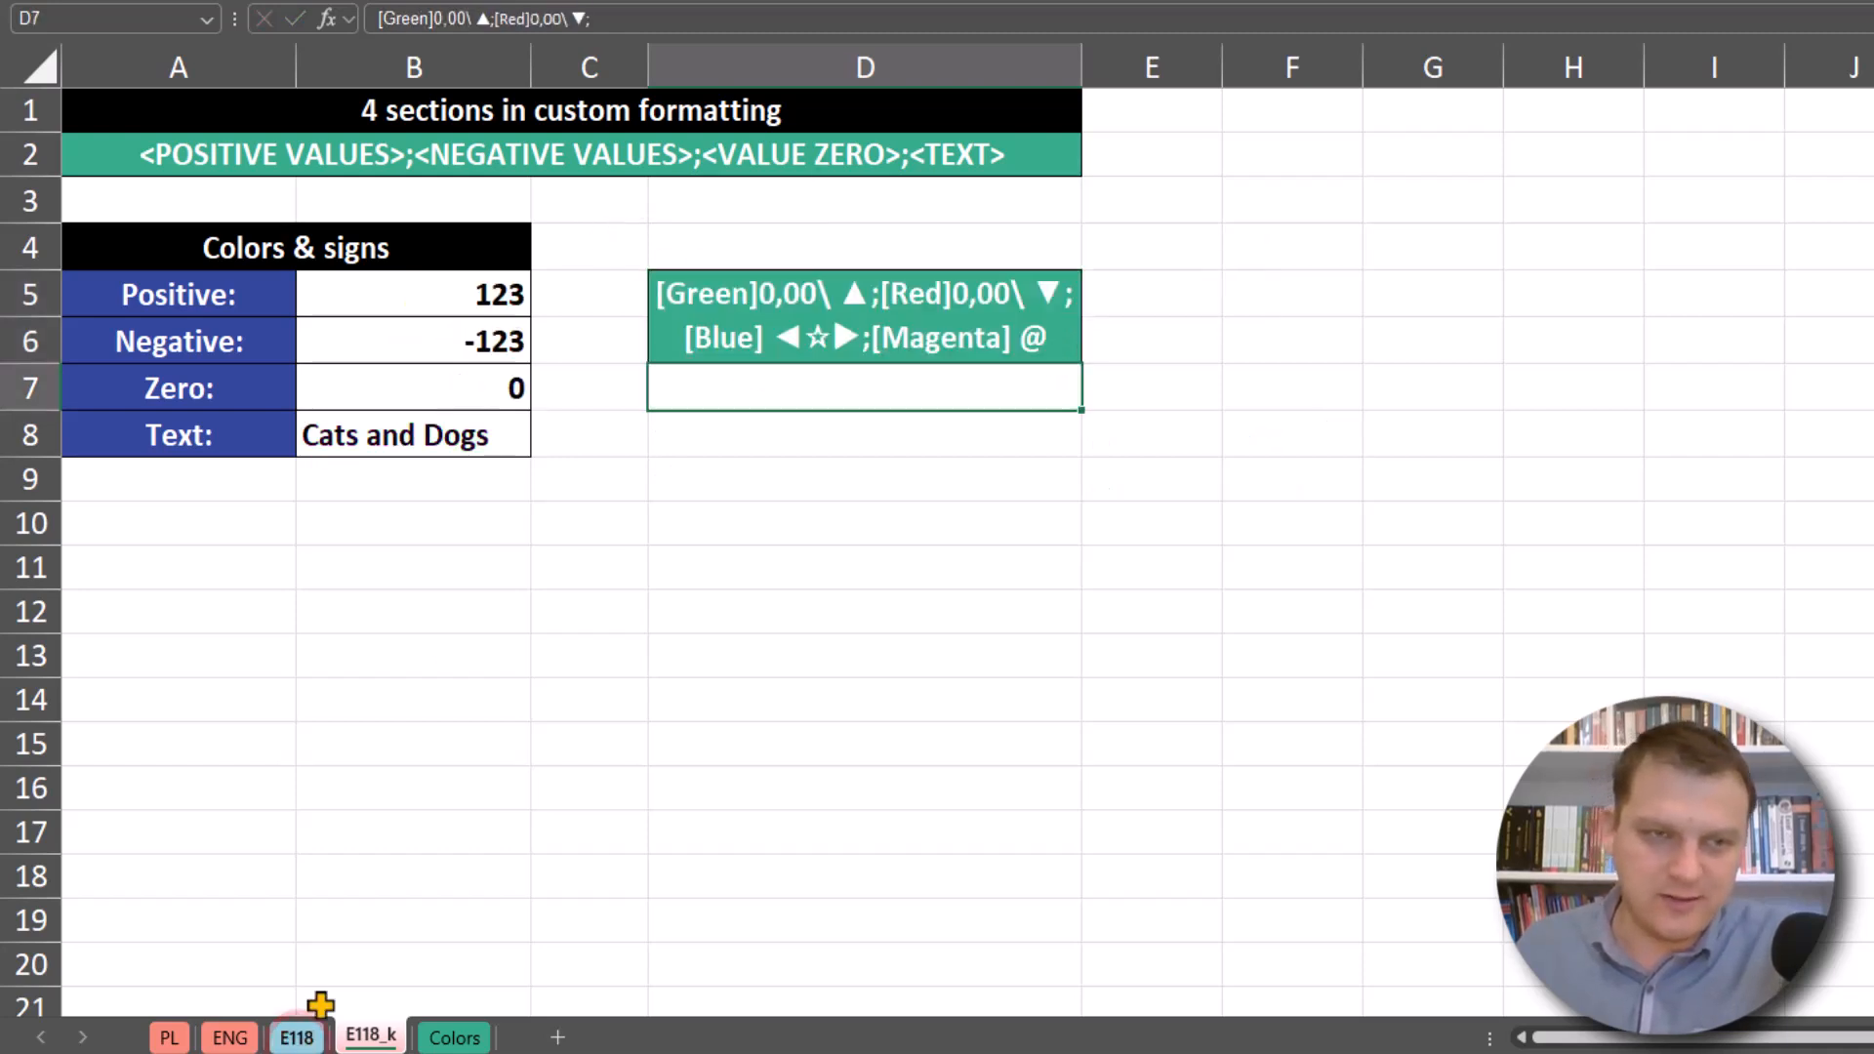
drag(435, 294, 452, 430)
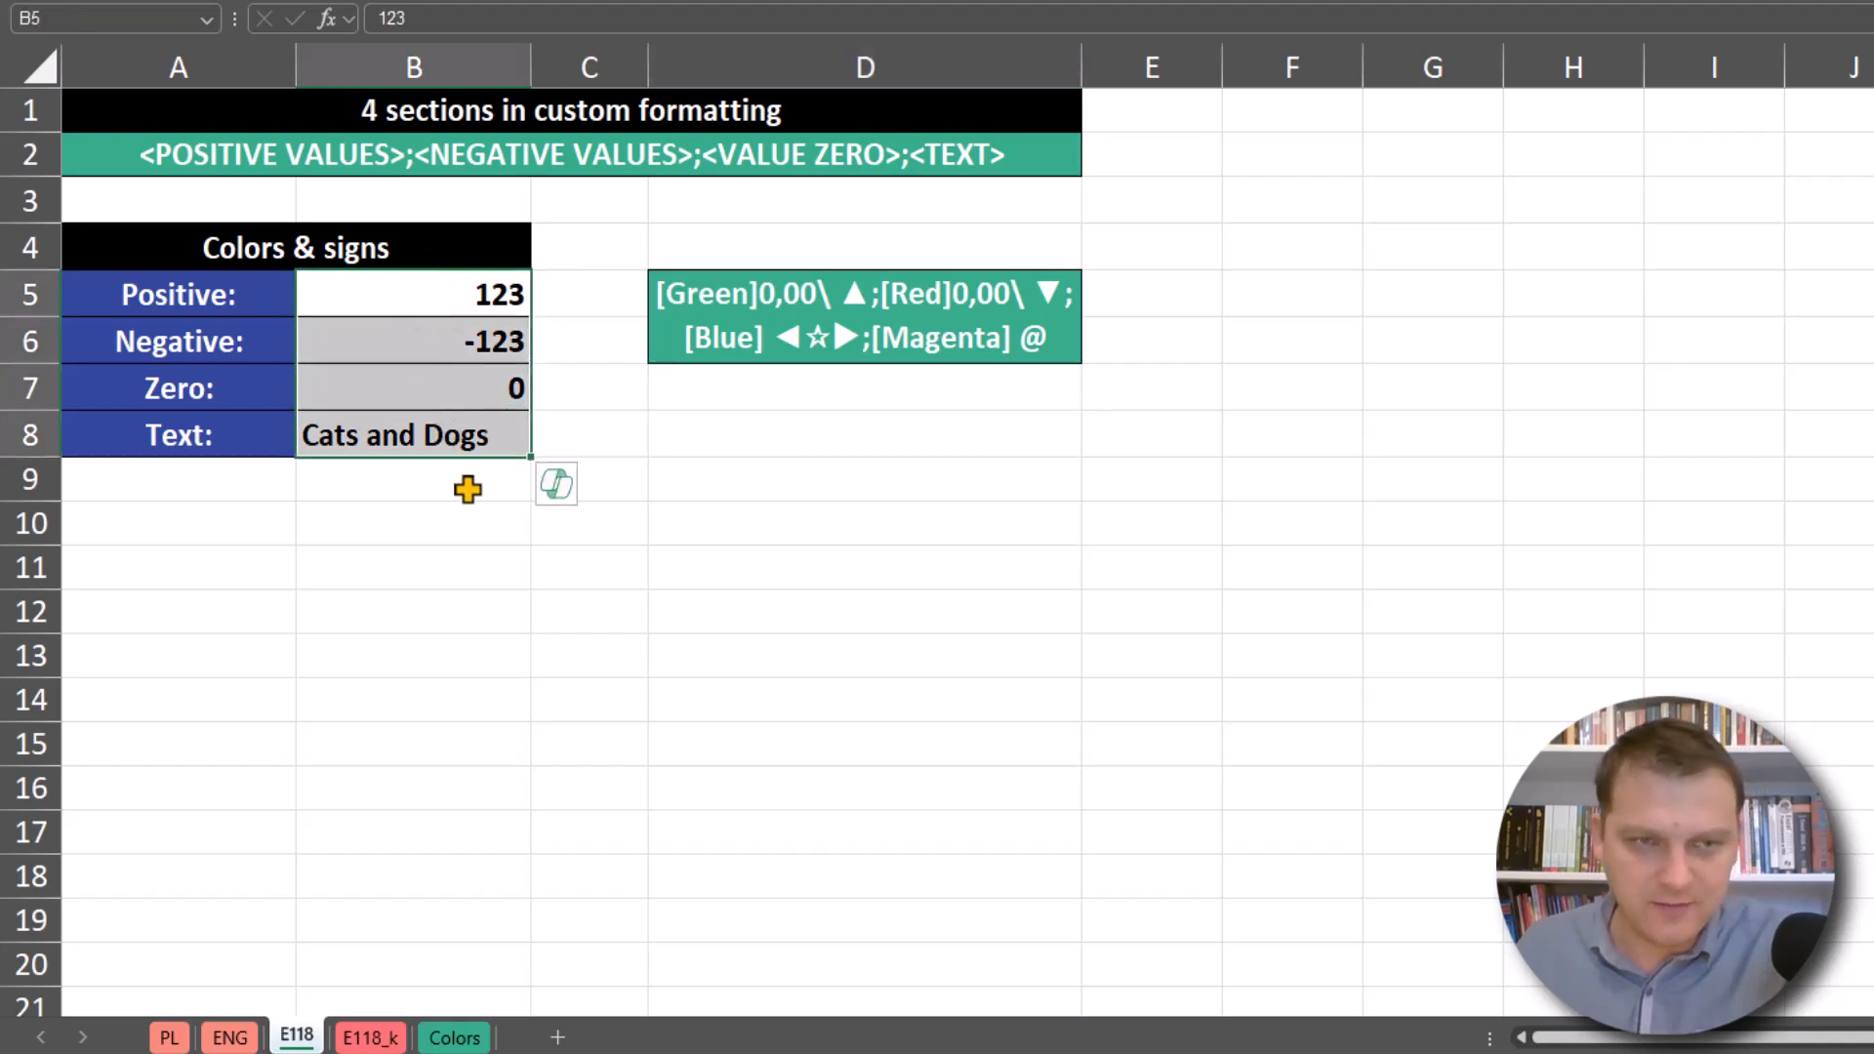
key(ctrl+1)
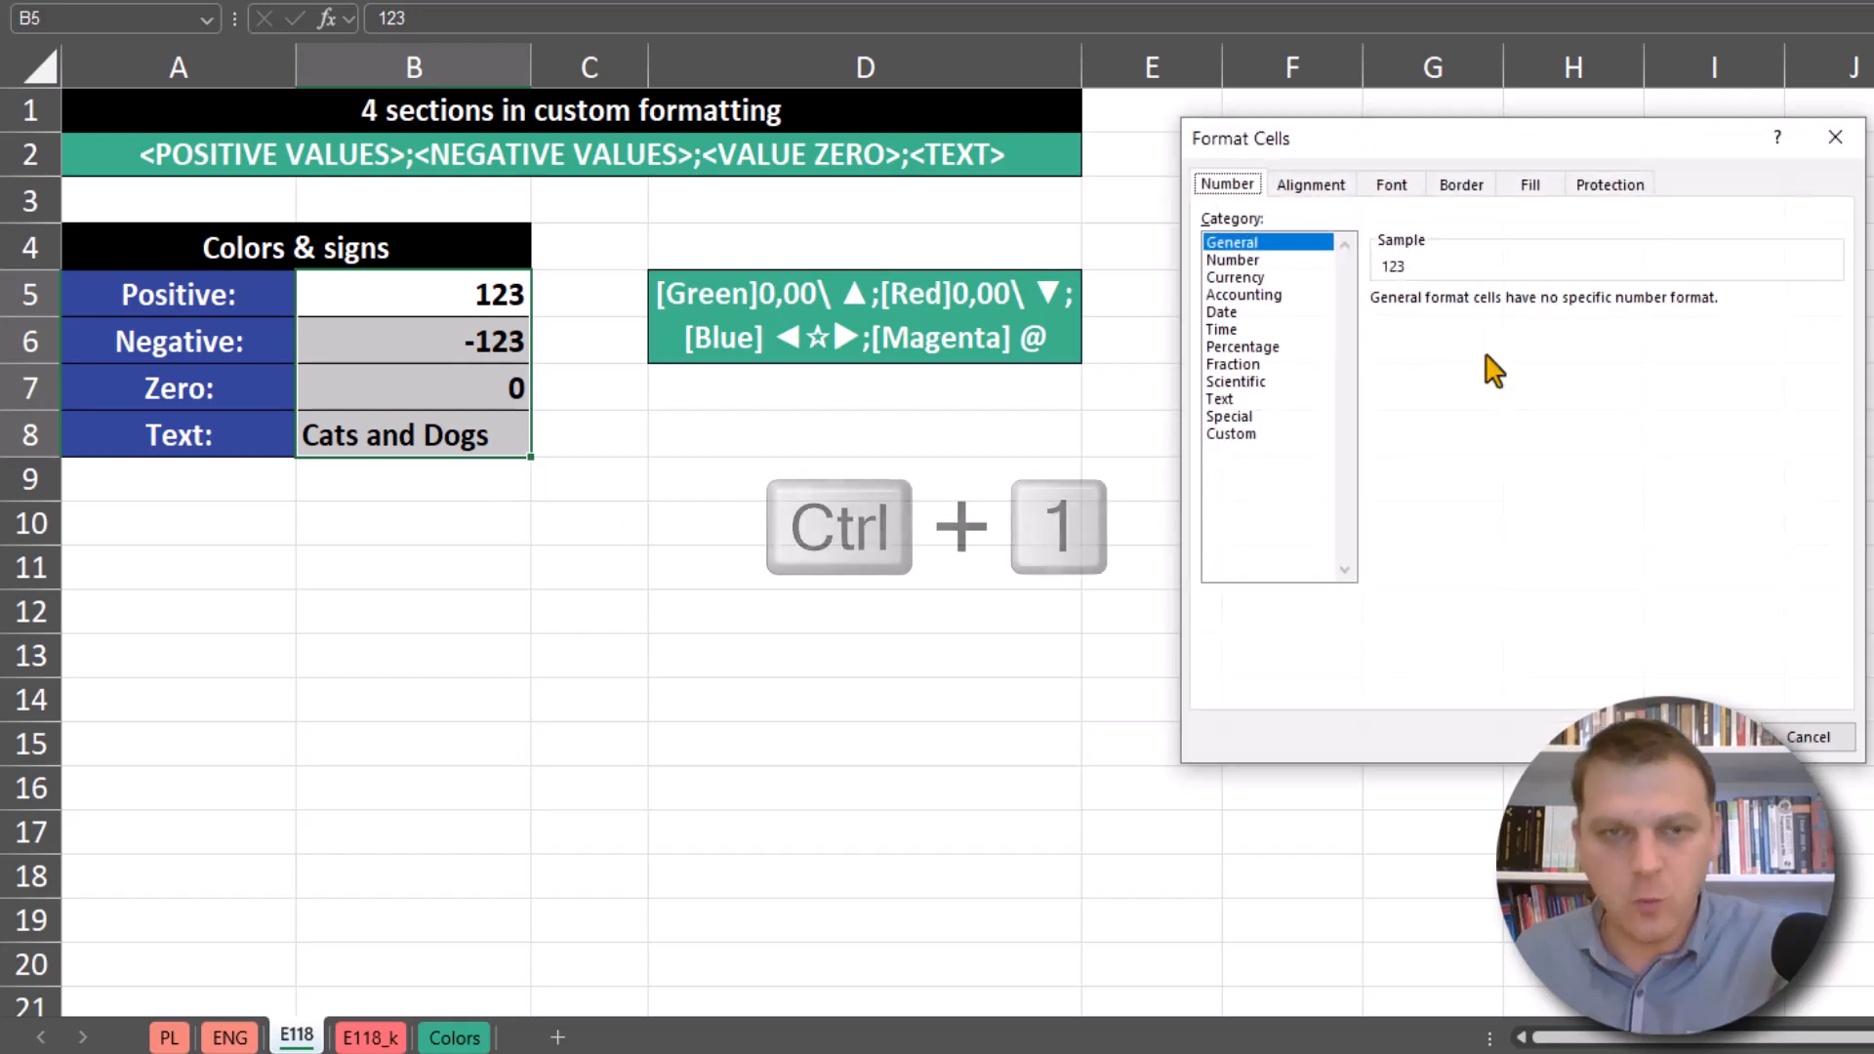
click(1232, 433)
double_click(1485, 322)
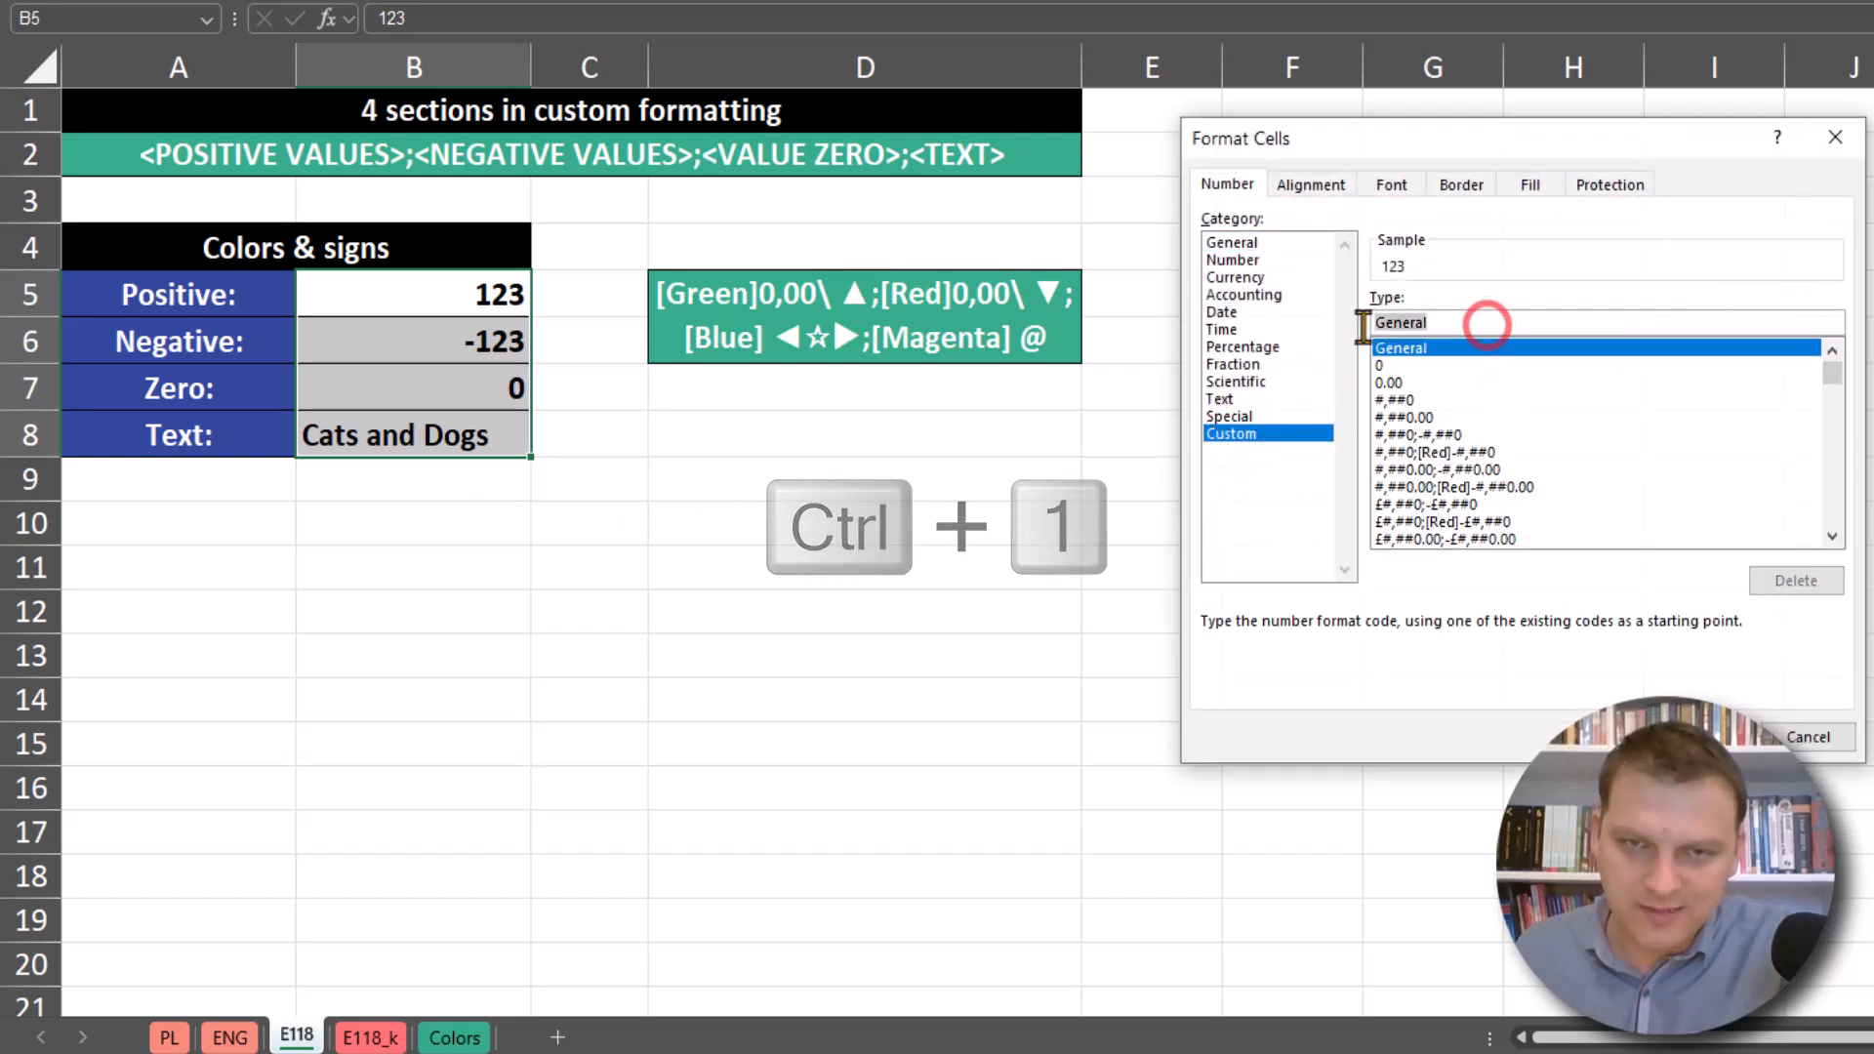
key(ctrl+v)
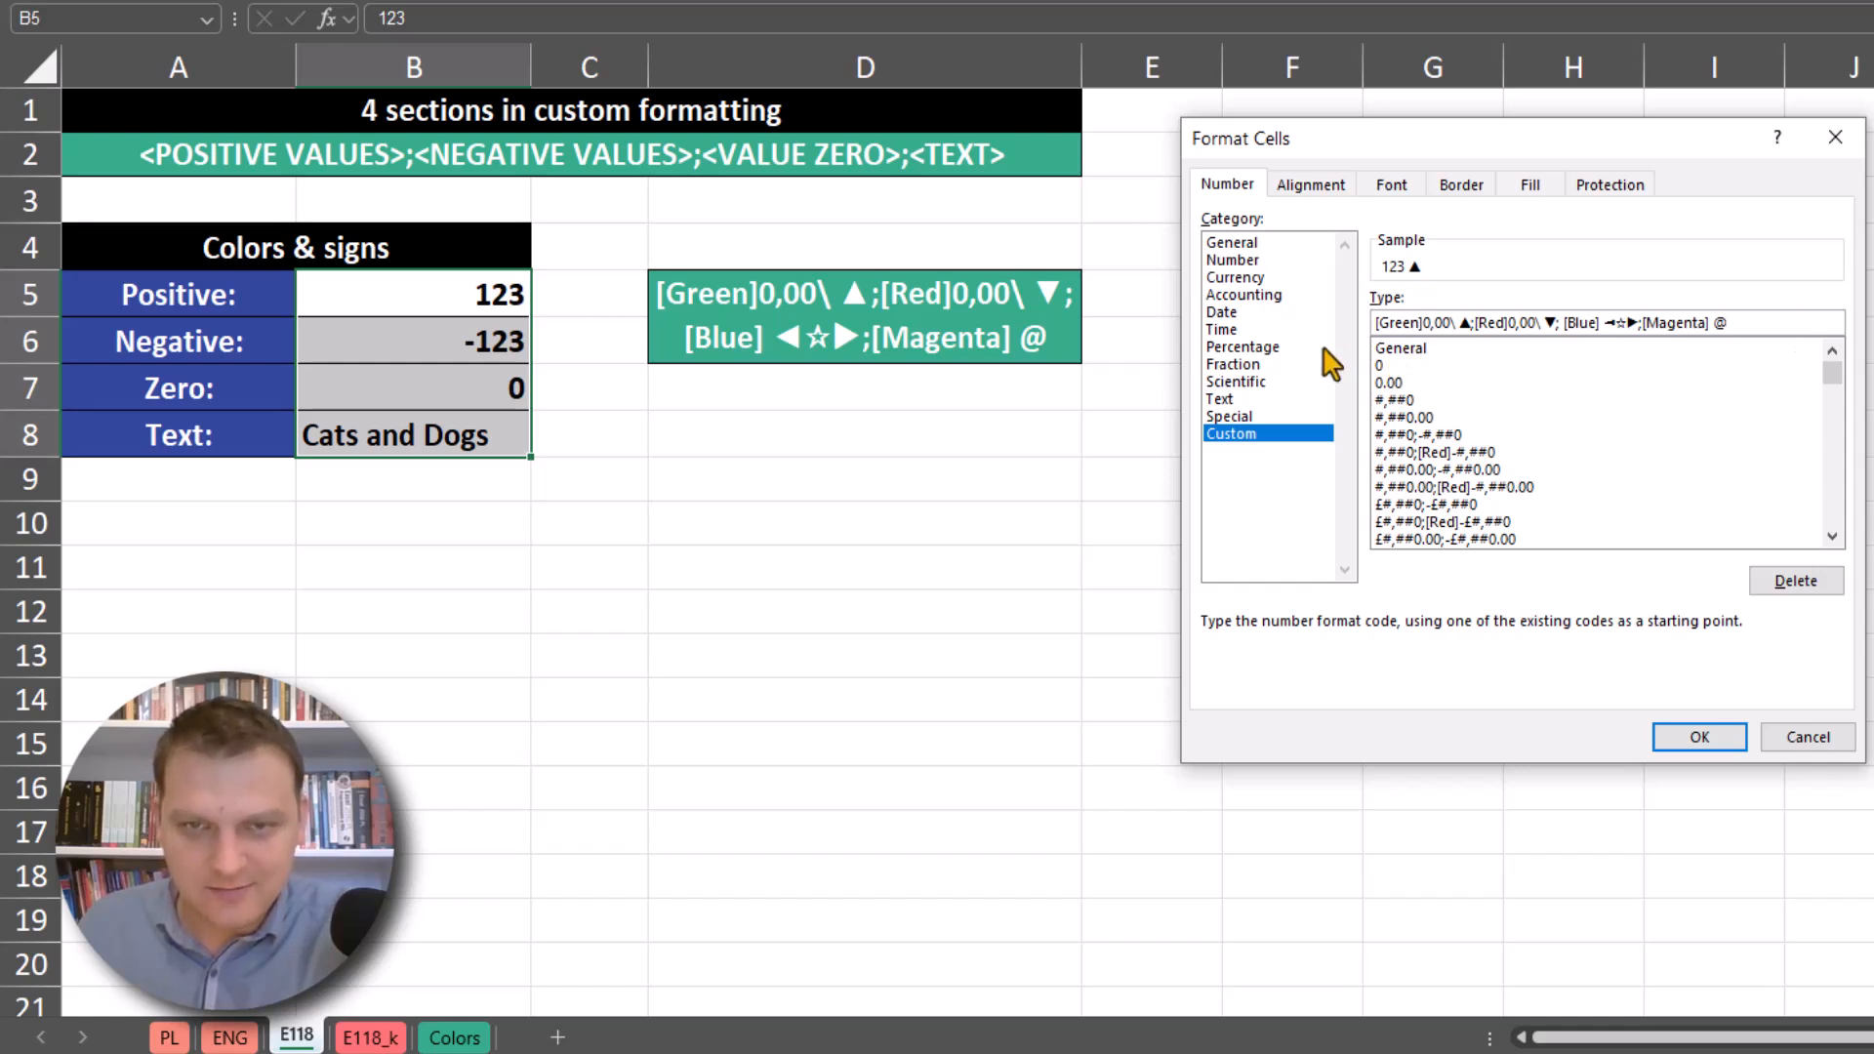
click(1703, 741)
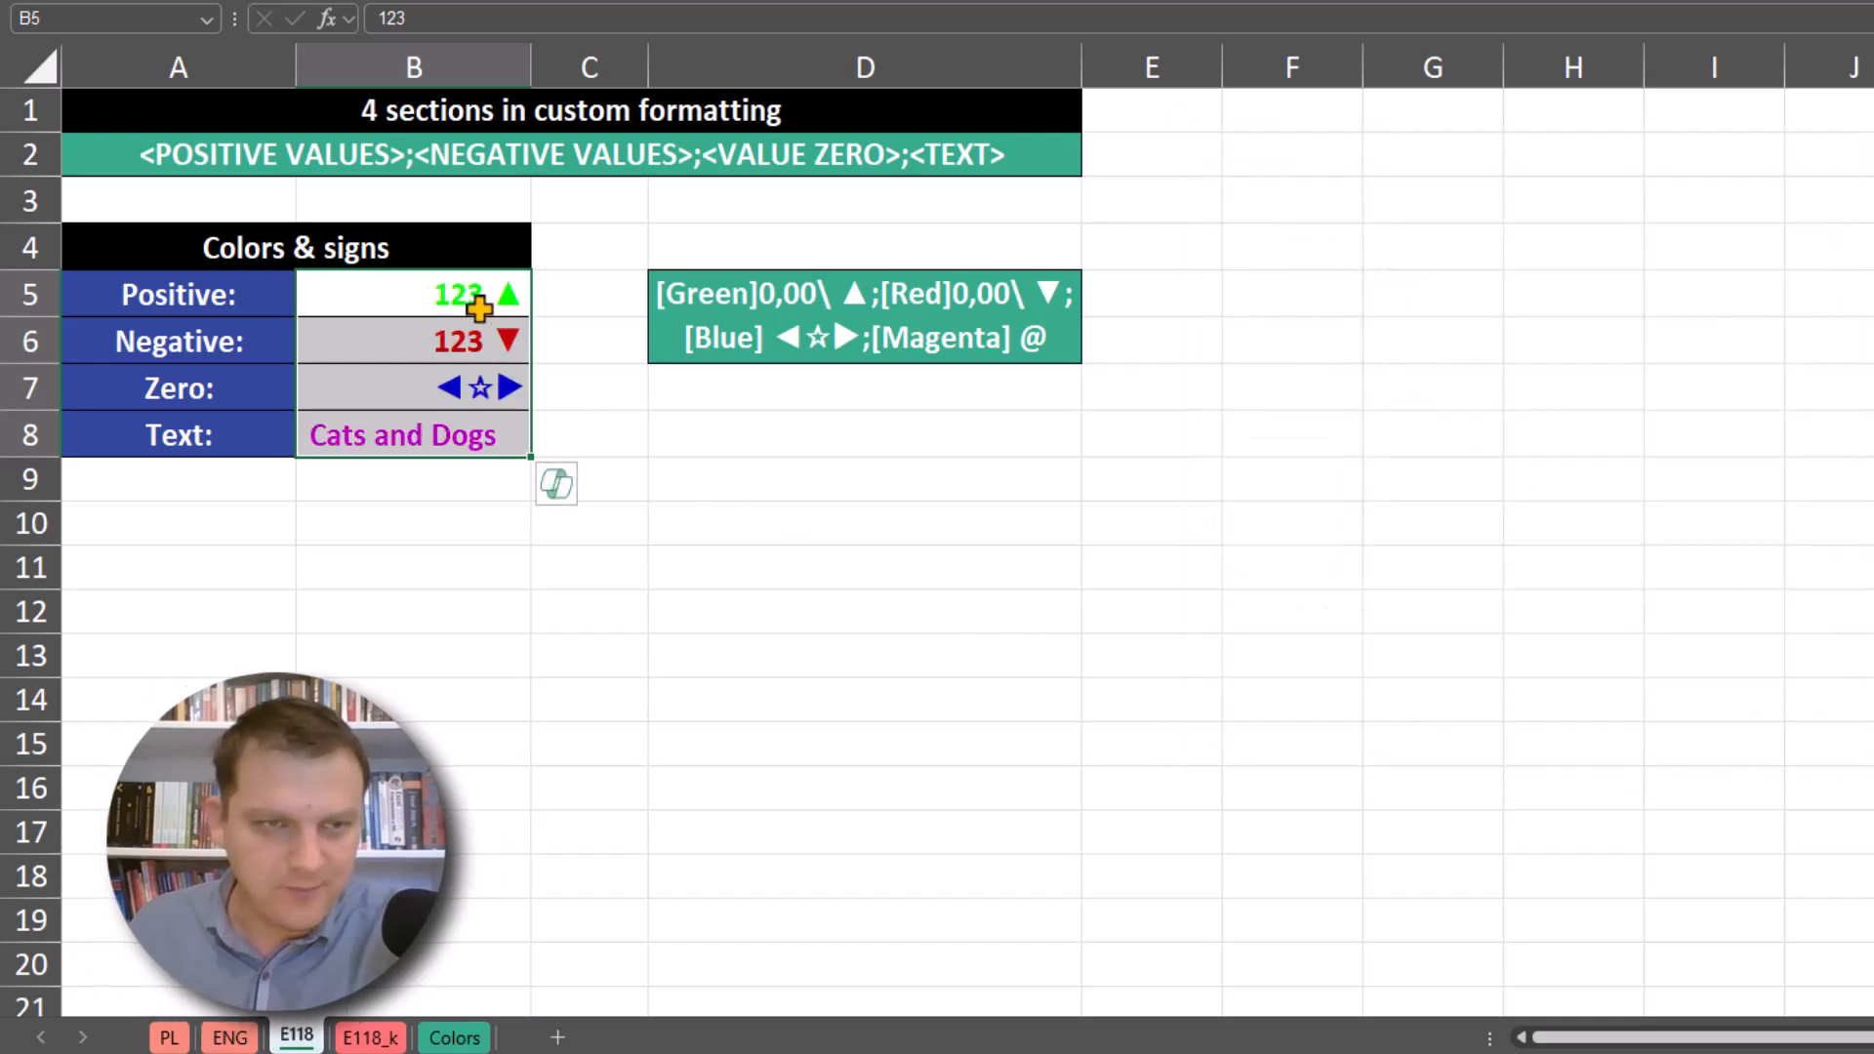
click(557, 297)
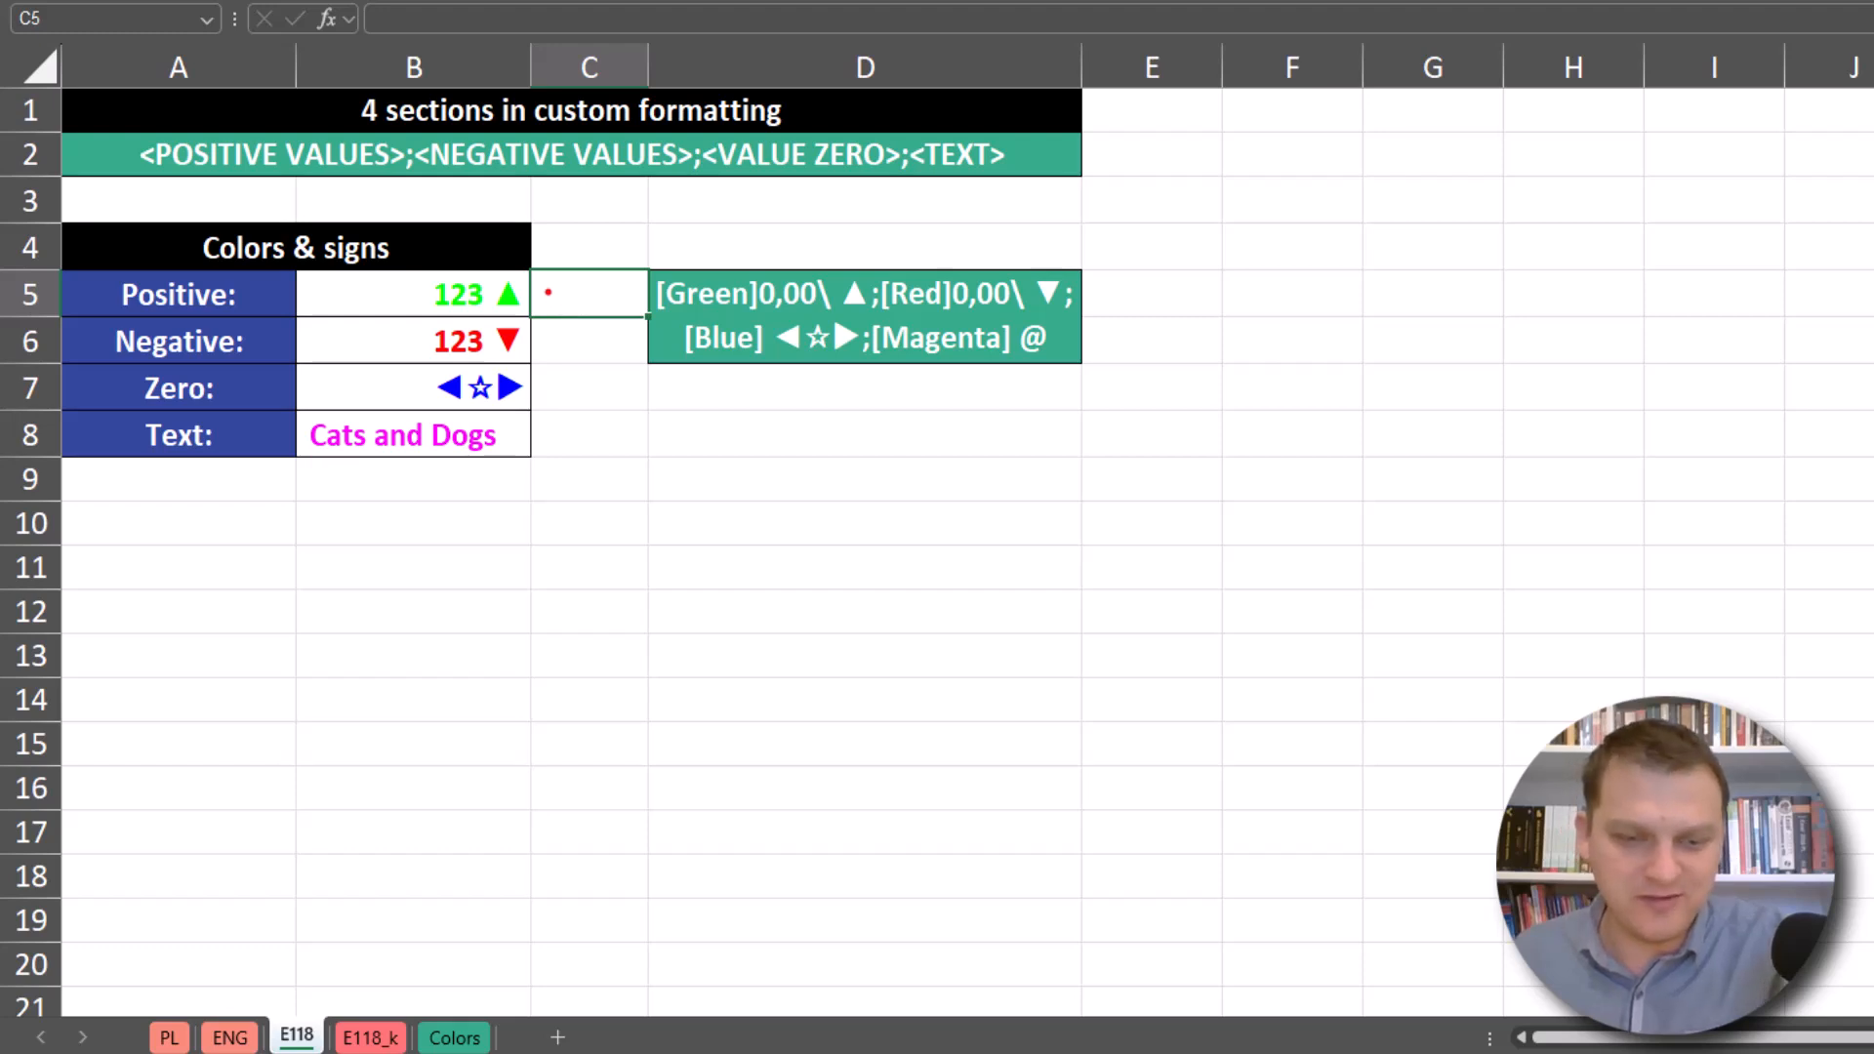
mouse_move(539, 290)
mouse_down()
mouse_move(591, 299)
mouse_move(541, 340)
mouse_move(584, 343)
mouse_move(581, 392)
mouse_move(615, 395)
mouse_move(613, 447)
mouse_up()
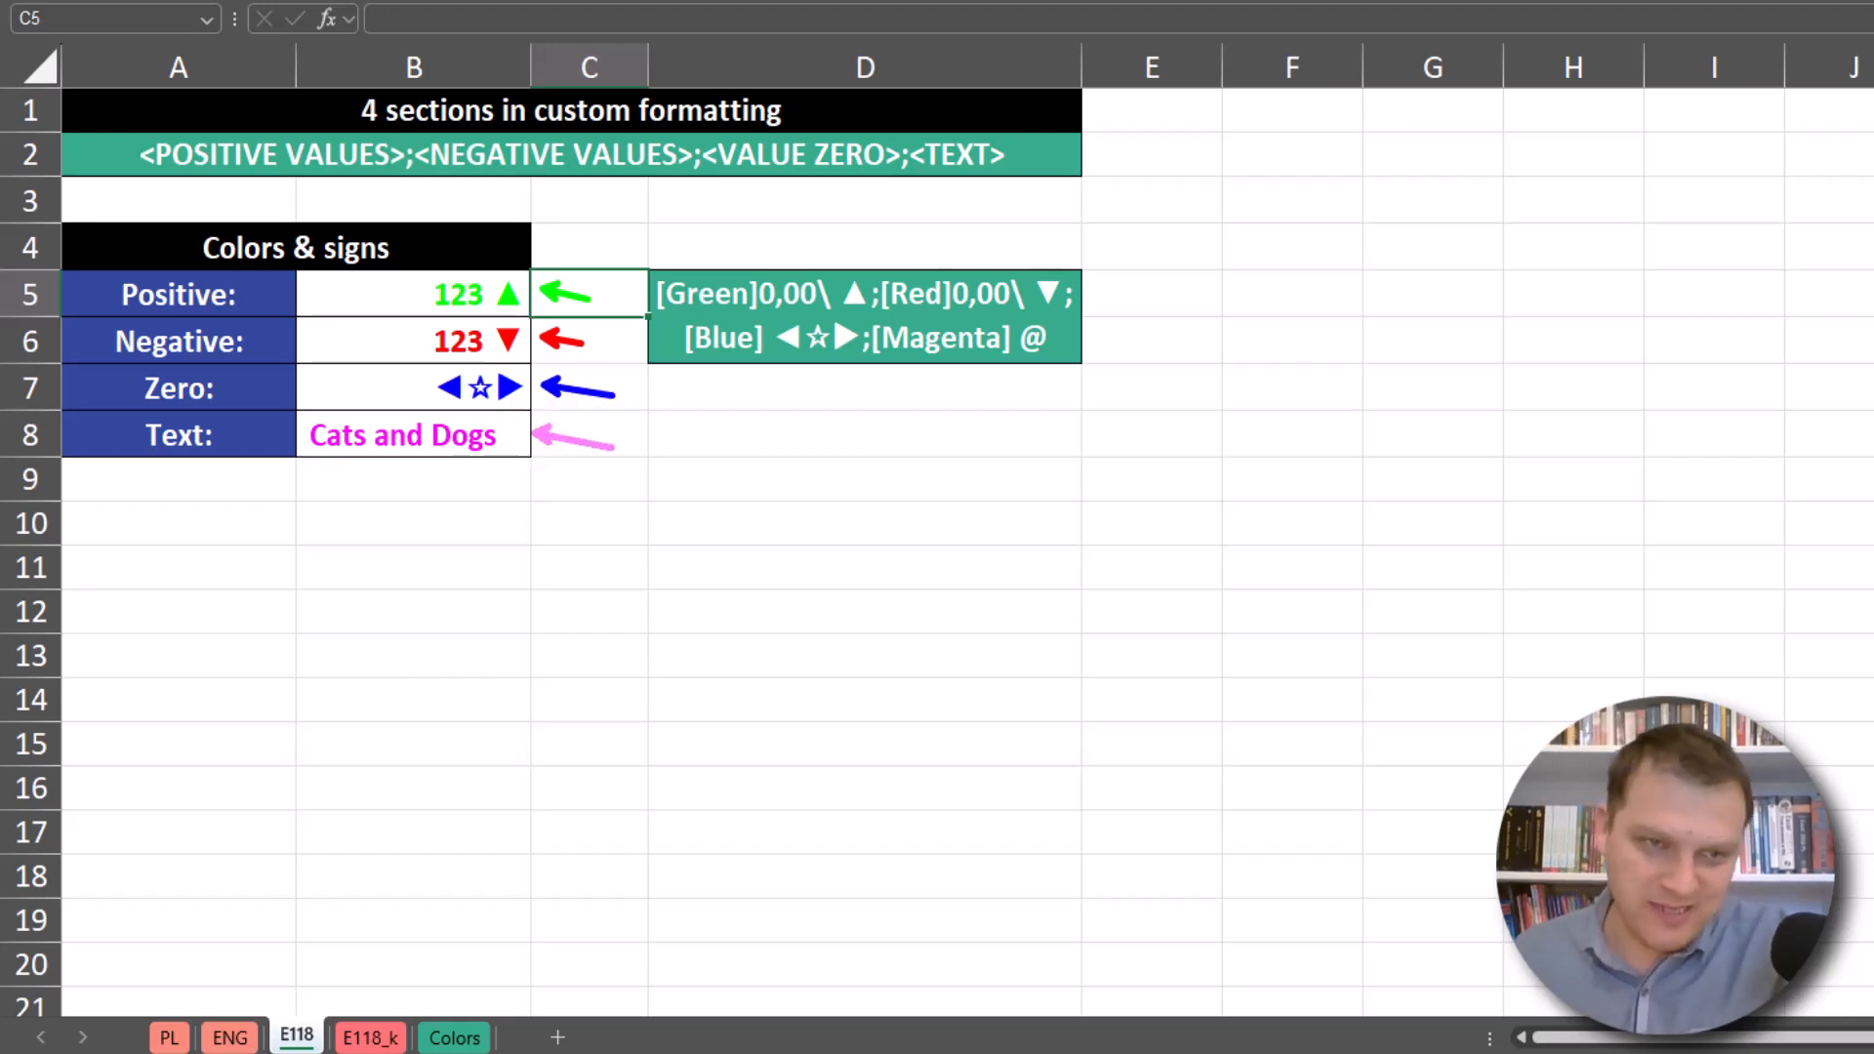